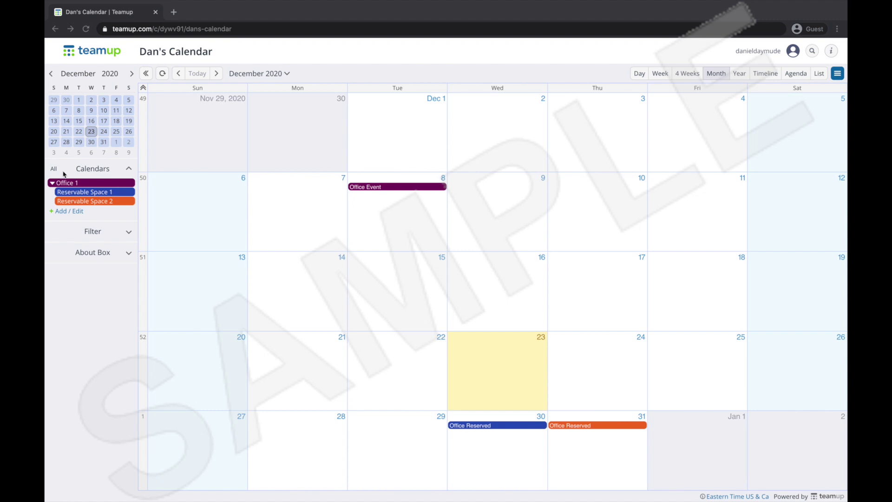
Collapse and re-expand the Office 1 group, and show Reservable Space 1 and 2 one at a time.
{"action": "left_click", "coordinate": [51, 184]}
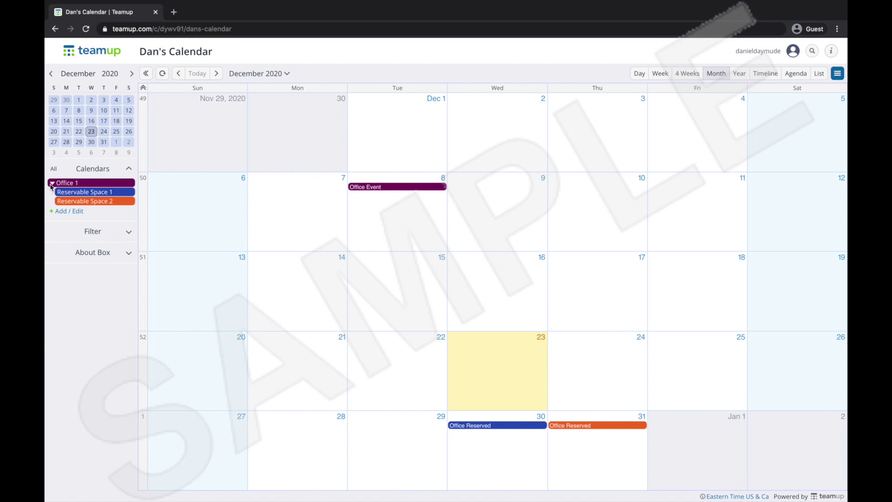
{"action": "left_click", "coordinate": [52, 184]}
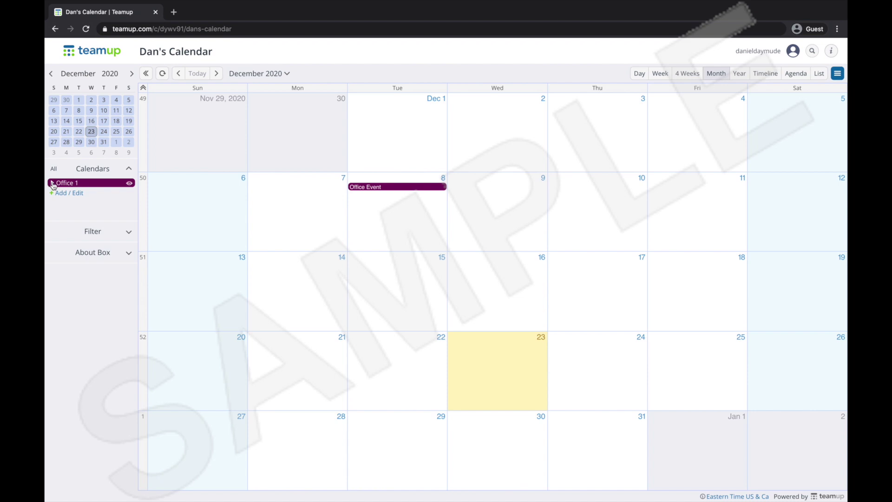
{"action": "left_click", "coordinate": [53, 185]}
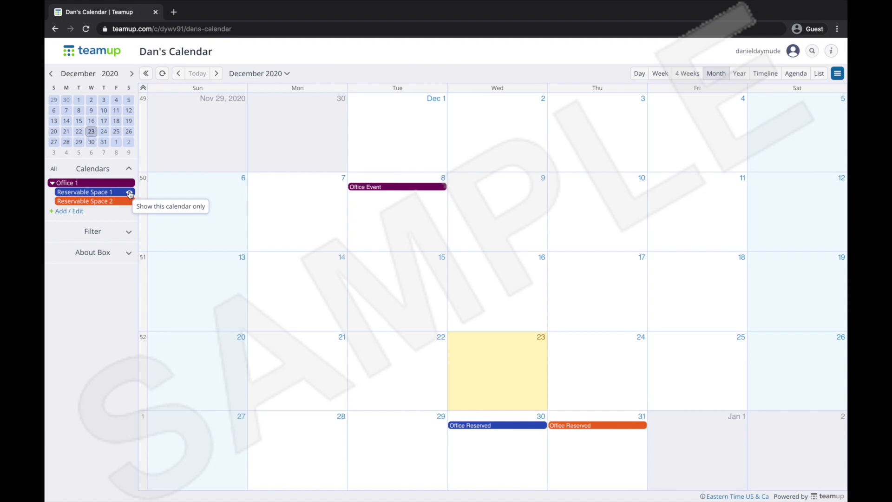
{"action": "left_click", "coordinate": [130, 194]}
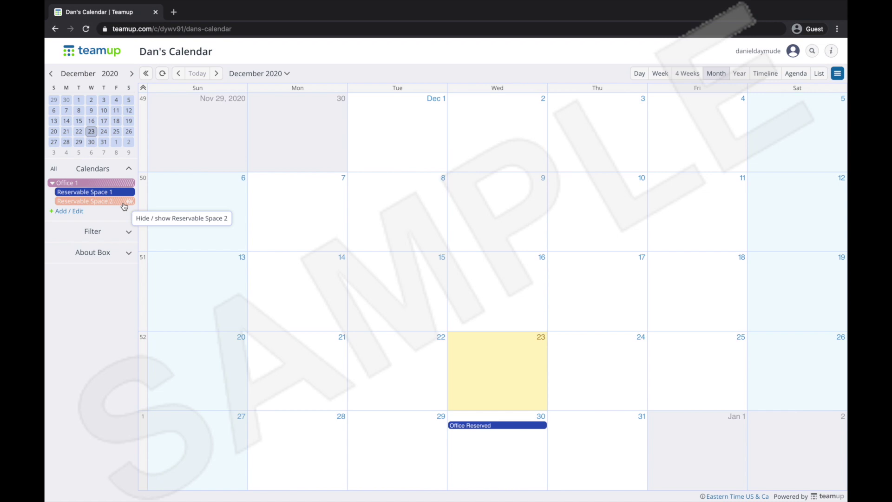
{"action": "left_click", "coordinate": [129, 193]}
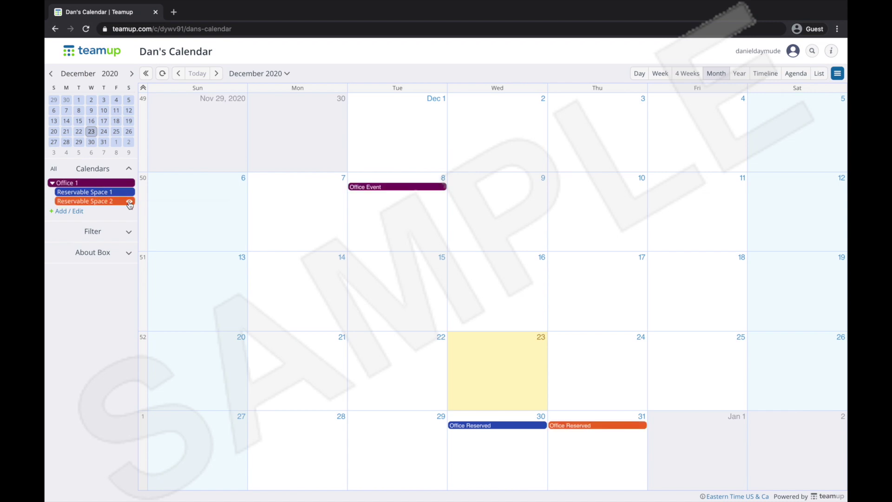
{"action": "left_click", "coordinate": [130, 202]}
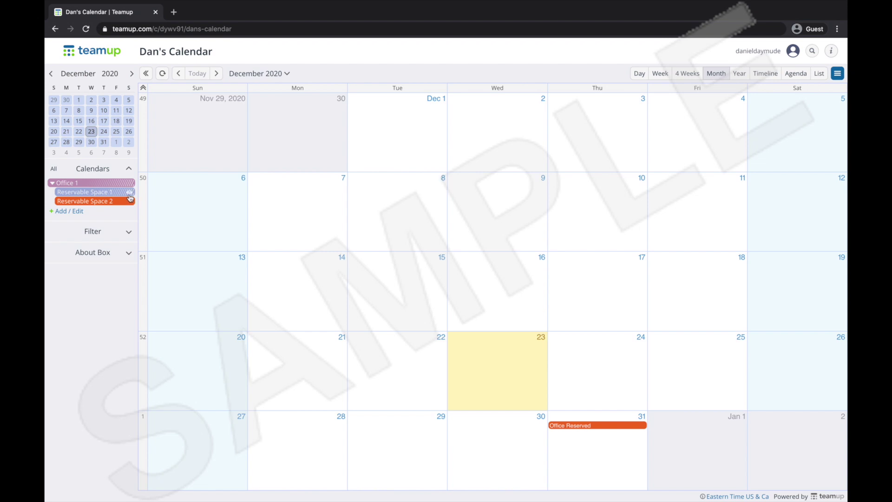
{"action": "left_click", "coordinate": [130, 194]}
{"action": "left_click", "coordinate": [130, 202]}
{"action": "left_click", "coordinate": [119, 193]}
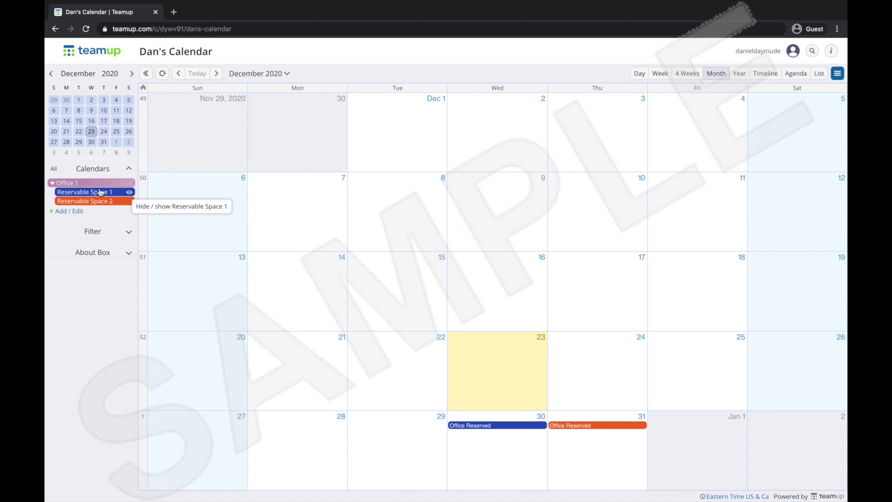
Hide Reservable Space 1 and the Office 1 calendars, then expand the About Box to show Rooms.
{"action": "left_click", "coordinate": [113, 192]}
{"action": "left_click", "coordinate": [114, 191]}
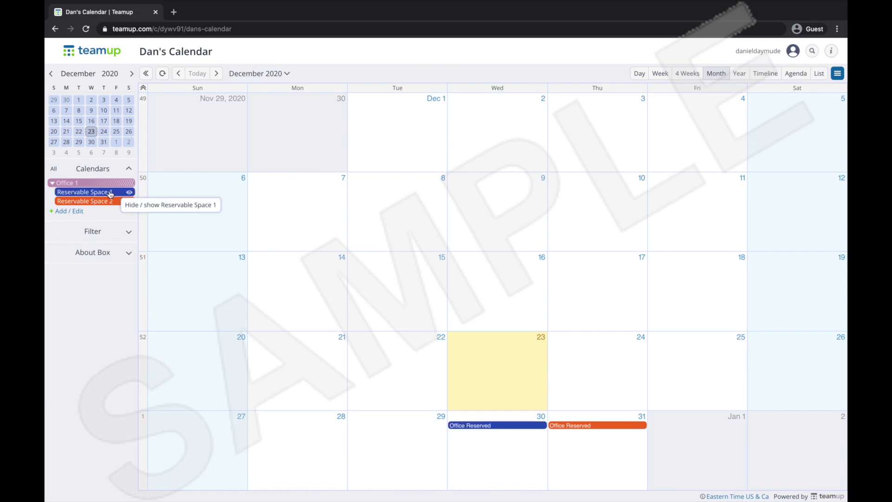
{"action": "left_click", "coordinate": [112, 193]}
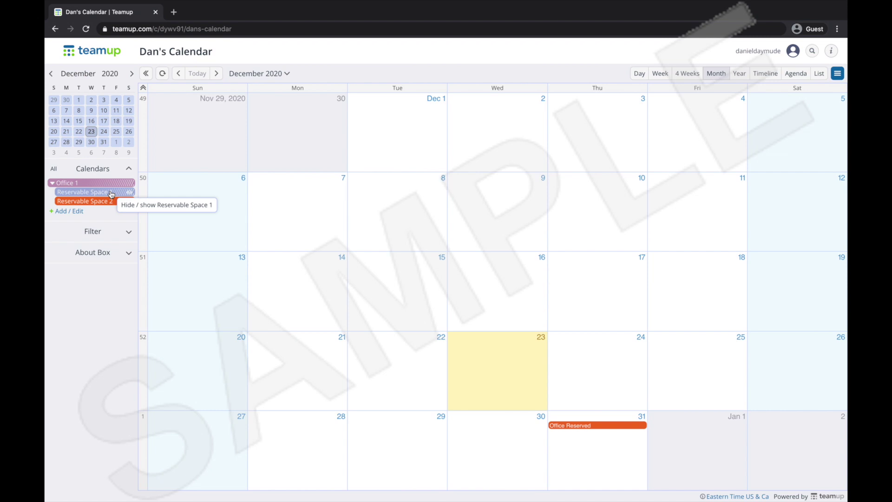
{"action": "left_click", "coordinate": [54, 183]}
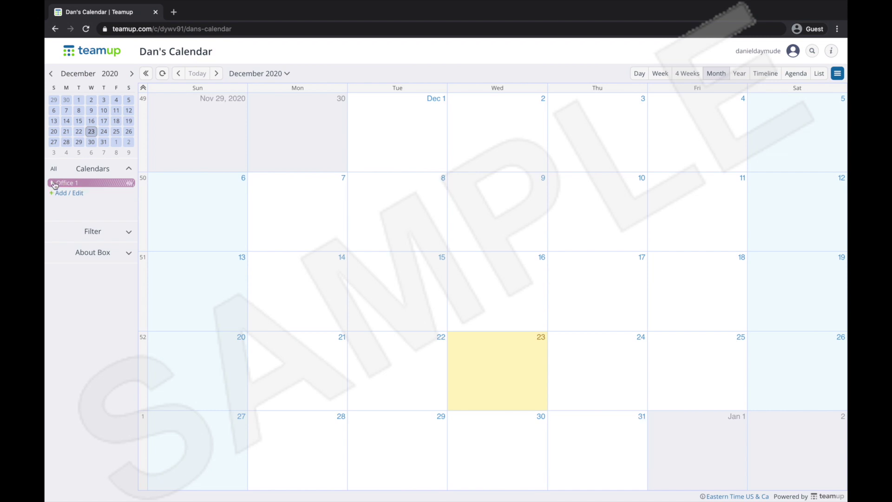
{"action": "left_click", "coordinate": [123, 183]}
{"action": "left_click", "coordinate": [85, 183]}
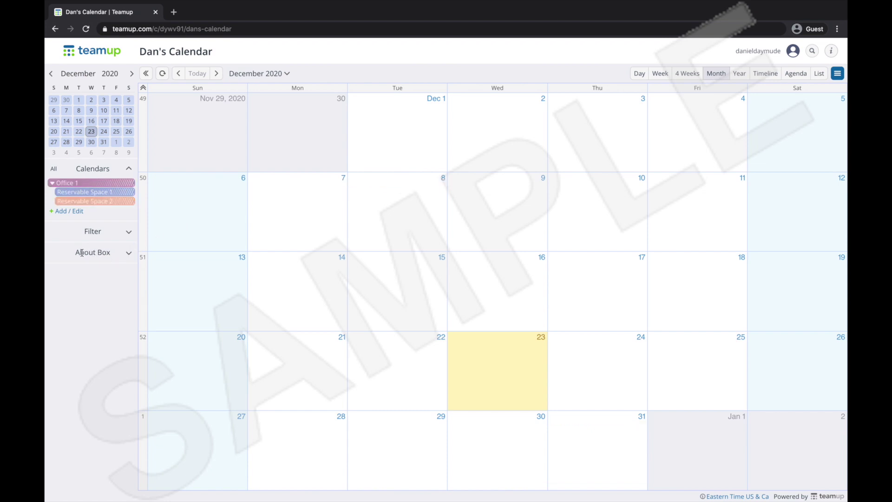
{"action": "left_click", "coordinate": [122, 254]}
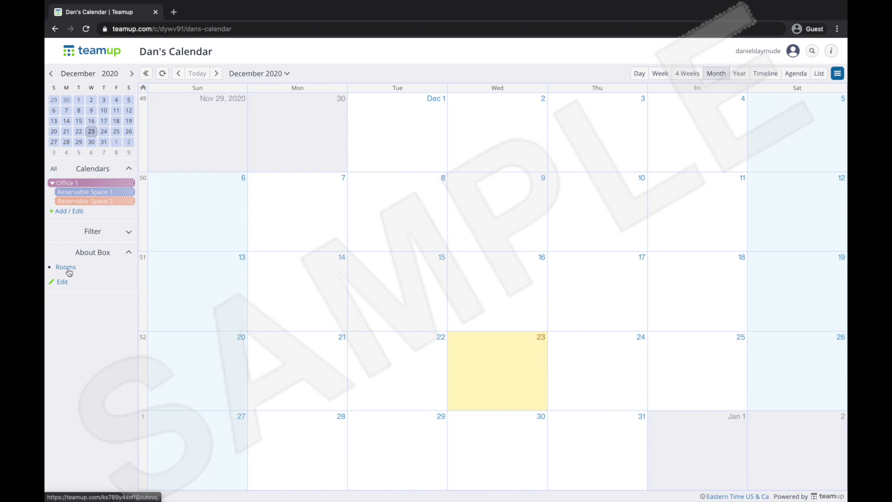
Open the Rooms share link in a new tab in month view, then return to the admin calendar tab.
{"action": "left_click", "coordinate": [66, 268]}
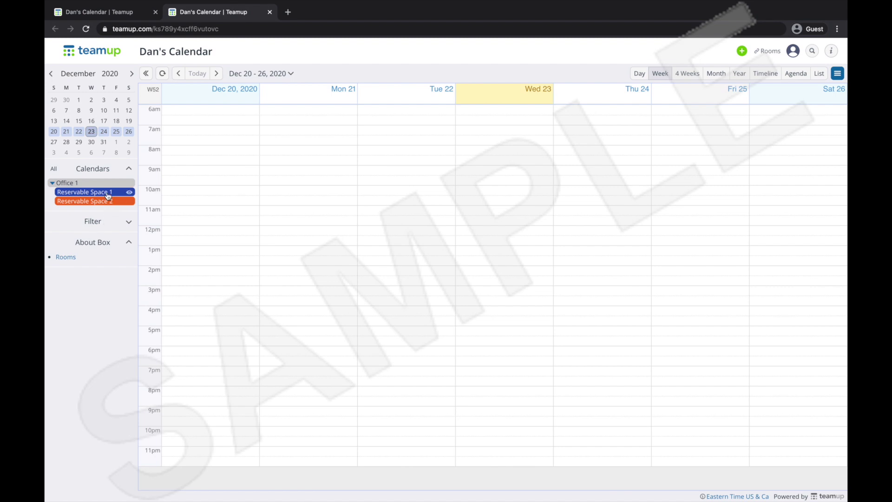
{"action": "mouse_move", "coordinate": [120, 195]}
{"action": "key", "text": "m"}
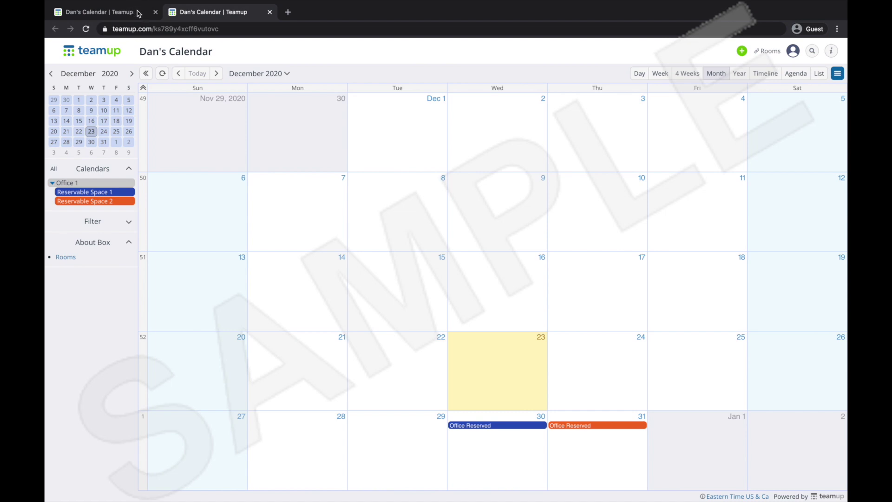
{"action": "left_click", "coordinate": [137, 10]}
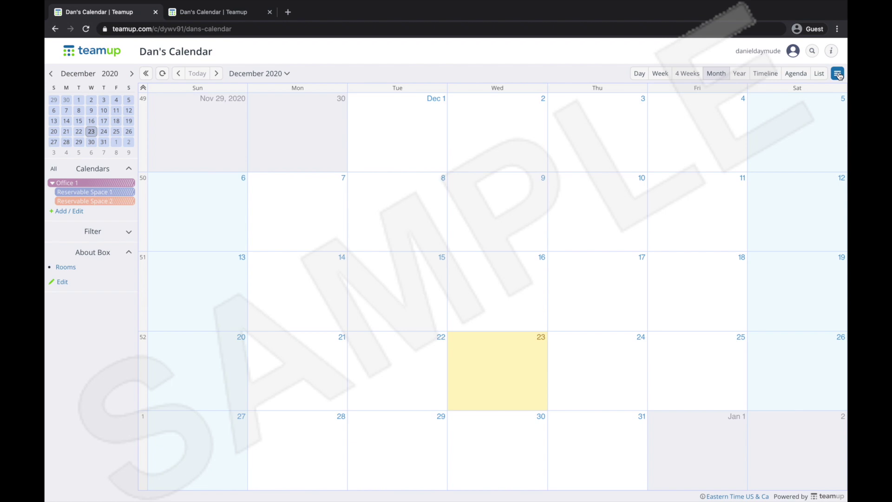
Go to the Calendars page of the calendar settings.
{"action": "left_click", "coordinate": [838, 74]}
{"action": "left_click", "coordinate": [831, 87]}
{"action": "scroll", "coordinate": [587, 140], "scroll_direction": "down", "scroll_amount": 2}
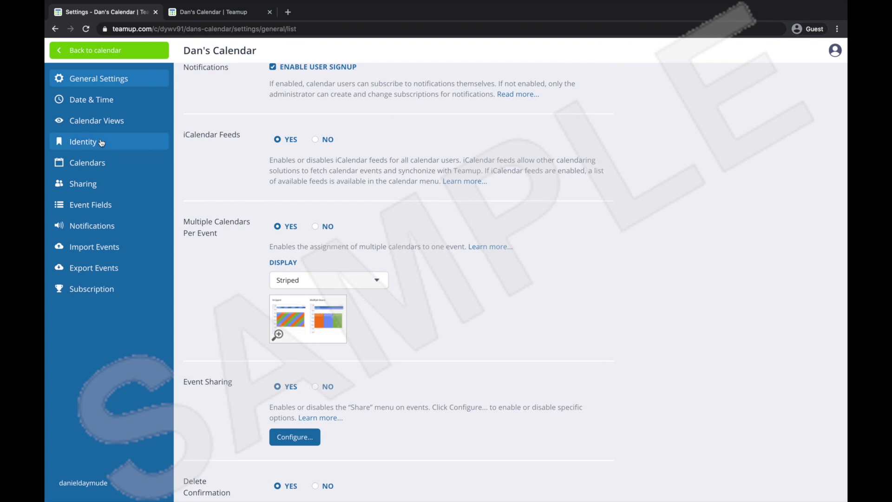
{"action": "left_click", "coordinate": [102, 169]}
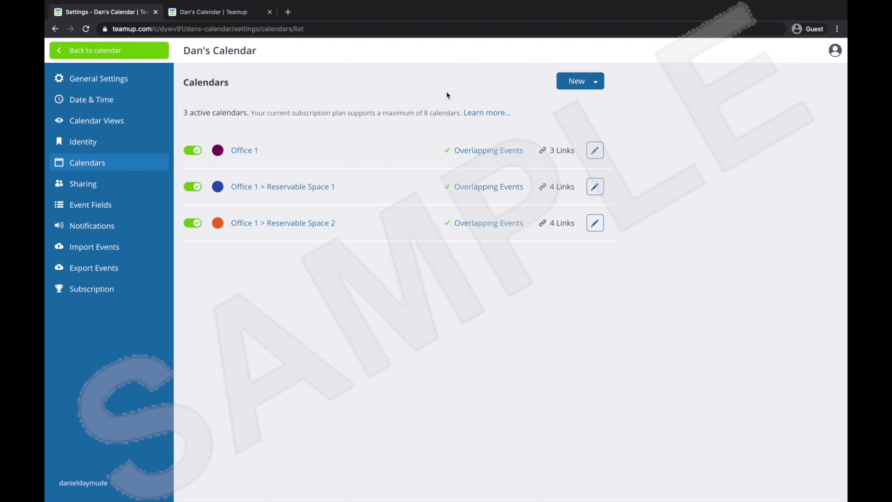
Add a new calendar named 'Office 2' by reusing the Office 1 name, and save it.
{"action": "left_click", "coordinate": [583, 85]}
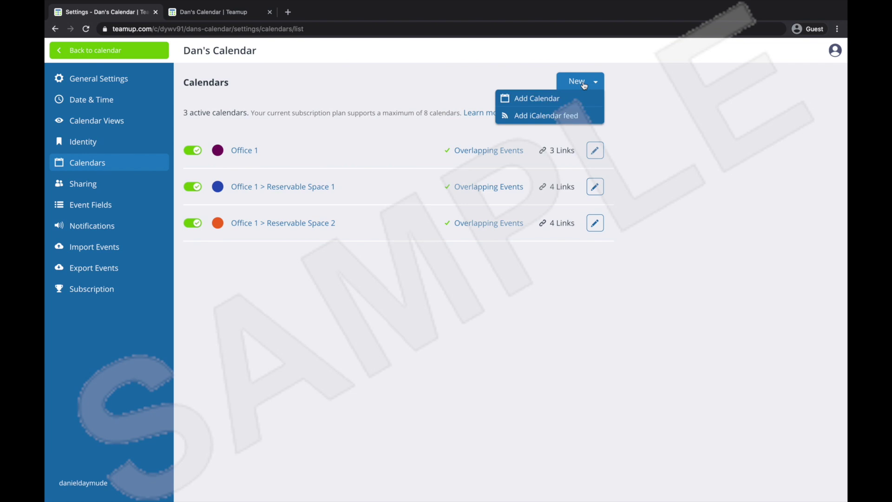
{"action": "left_click", "coordinate": [574, 99]}
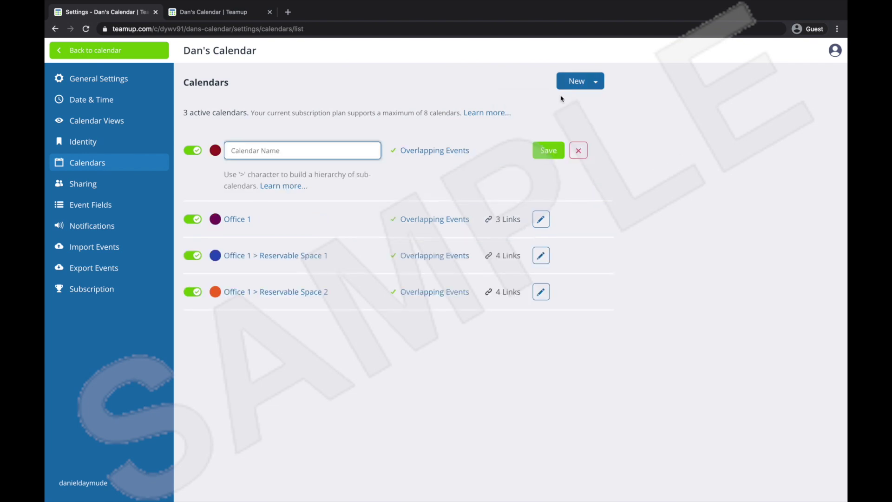
{"action": "left_click_drag", "start_coordinate": [255, 220], "coordinate": [227, 223]}
{"action": "key", "text": "ctrl+c"}
{"action": "left_click", "coordinate": [276, 155]}
{"action": "key", "text": "ctrl+v"}
{"action": "type", "text": "2"}
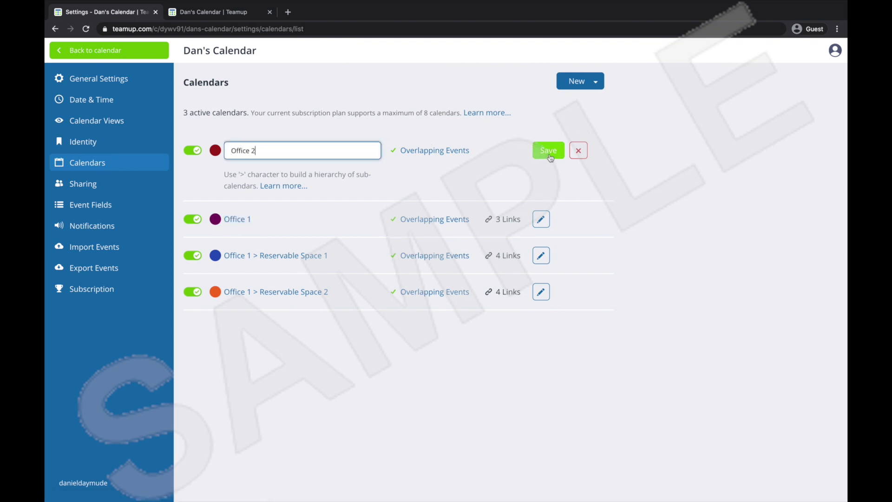
{"action": "left_click", "coordinate": [549, 155]}
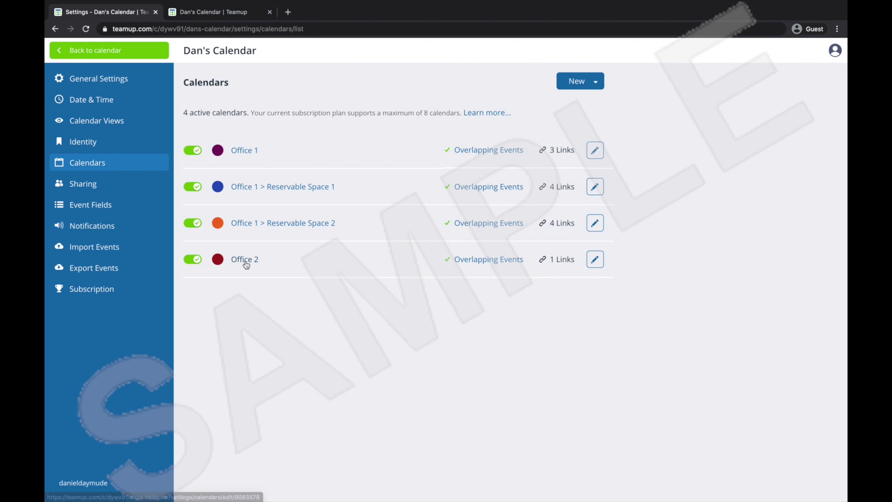
Reopen the Office 2 calendar's settings and save them.
{"action": "left_click", "coordinate": [593, 264]}
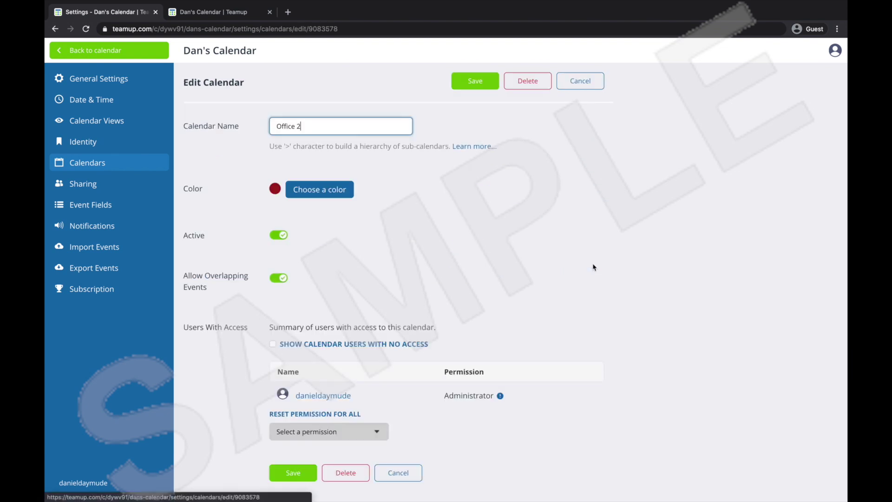
{"action": "scroll", "coordinate": [390, 260], "scroll_direction": "down", "scroll_amount": 1}
{"action": "scroll", "coordinate": [388, 287], "scroll_direction": "up", "scroll_amount": 1}
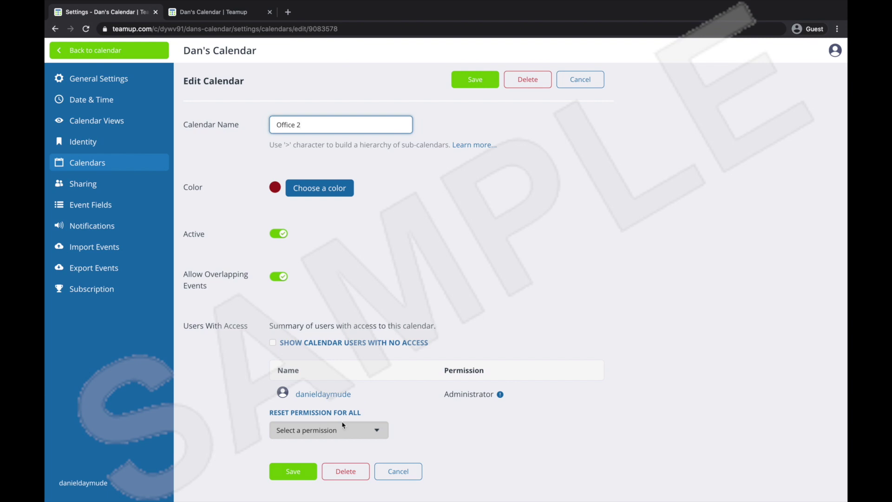
{"action": "left_click", "coordinate": [294, 481]}
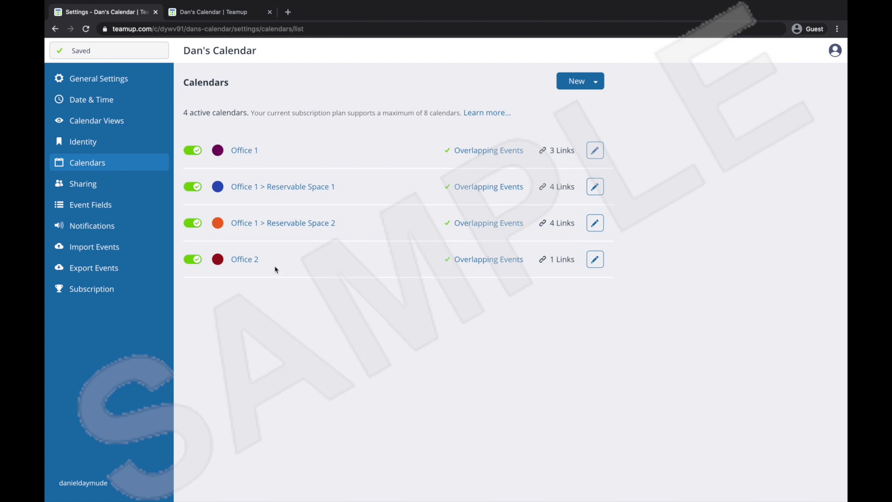
Add and save the calendar 'Office 2 > Reservable Space 1', edited from the 'Office 1 > Reservable Space 2' name.
{"action": "left_click", "coordinate": [585, 87]}
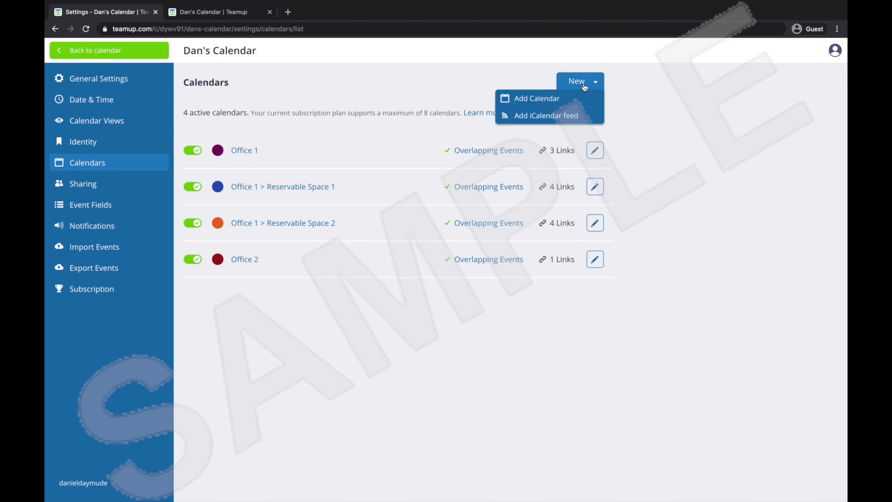
{"action": "left_click", "coordinate": [578, 97]}
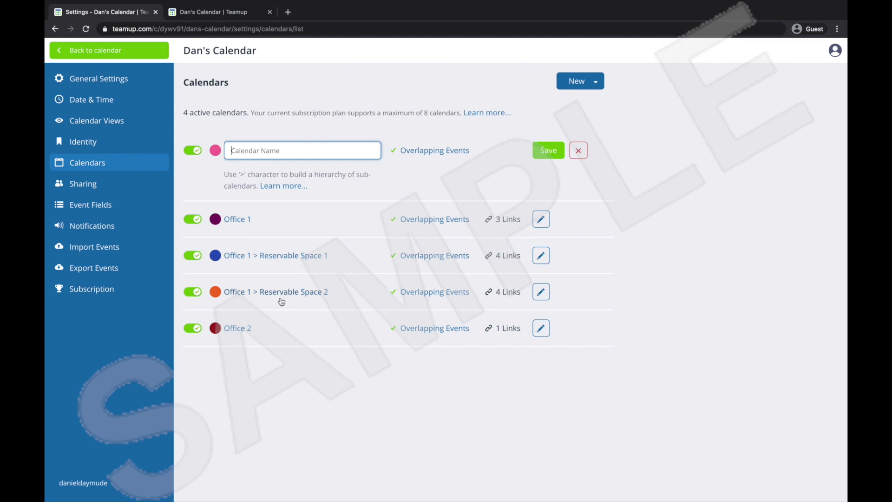
{"action": "left_click_drag", "start_coordinate": [328, 294], "coordinate": [229, 293]}
{"action": "key", "text": "ctrl+c"}
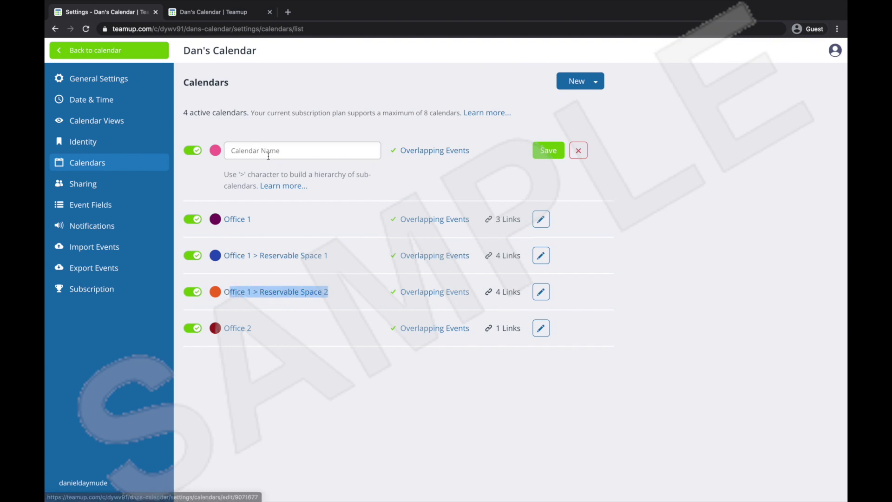
{"action": "left_click", "coordinate": [238, 154]}
{"action": "key", "text": "ctrl+v"}
{"action": "left_click", "coordinate": [255, 150]}
{"action": "key", "text": "BackSpace"}
{"action": "type", "text": "2"}
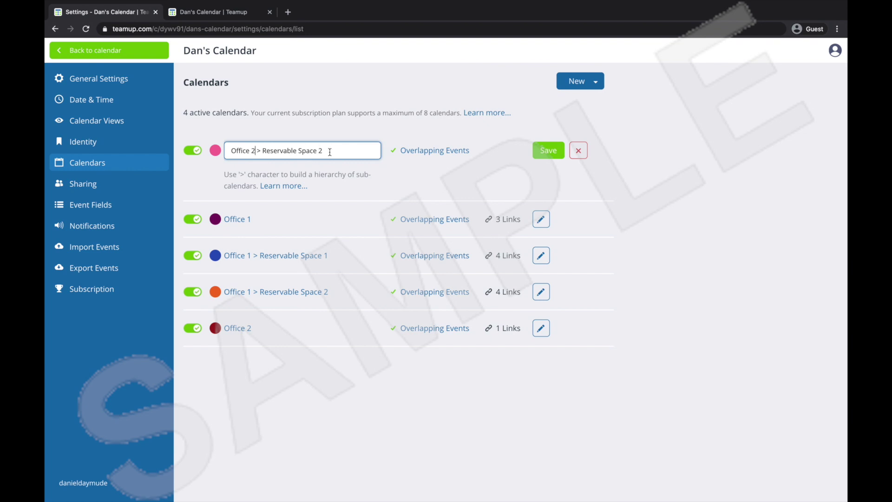
{"action": "left_click", "coordinate": [325, 152]}
{"action": "key", "text": "BackSpace"}
{"action": "type", "text": "1"}
{"action": "left_click", "coordinate": [542, 154]}
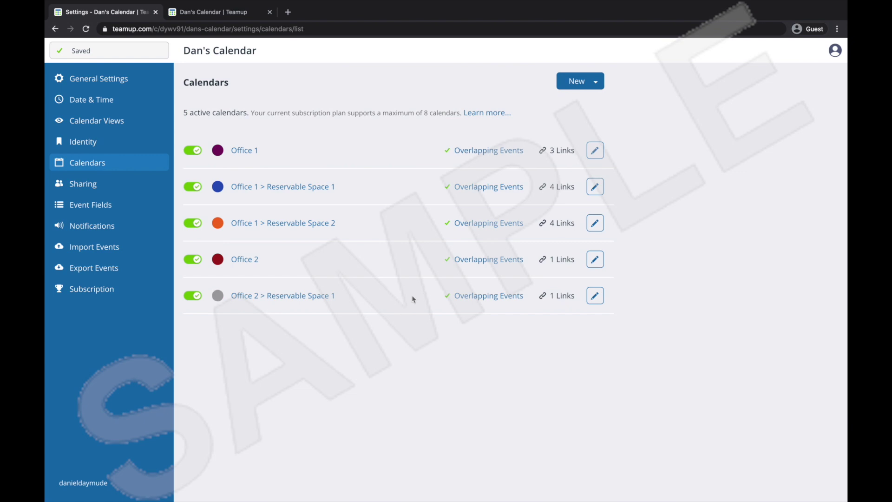
In Sharing, give the Modifier link Modify permission on Office 2 and Office 2 > Reservable Space 1.
{"action": "left_click", "coordinate": [95, 186]}
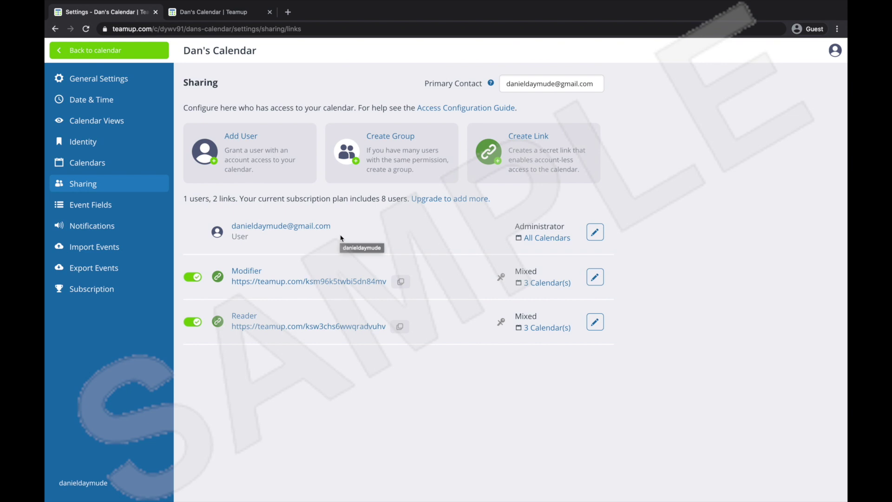
{"action": "left_click", "coordinate": [595, 276]}
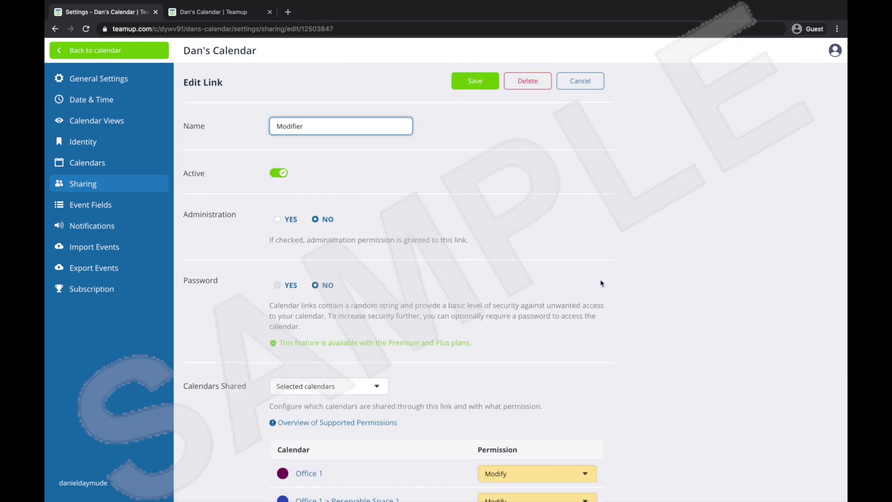
{"action": "scroll", "coordinate": [601, 283], "scroll_direction": "down", "scroll_amount": 4}
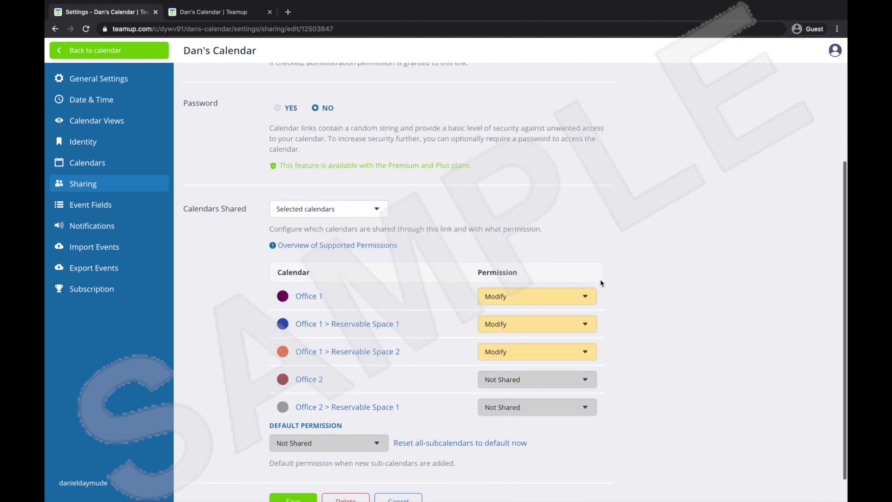
{"action": "left_click", "coordinate": [521, 380]}
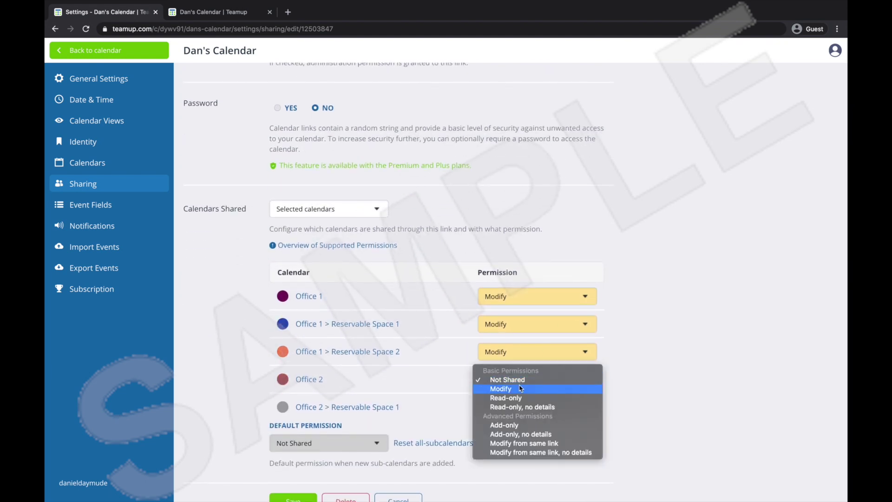
{"action": "left_click", "coordinate": [520, 390]}
{"action": "scroll", "coordinate": [521, 388], "scroll_direction": "down", "scroll_amount": 1}
{"action": "left_click", "coordinate": [522, 377]}
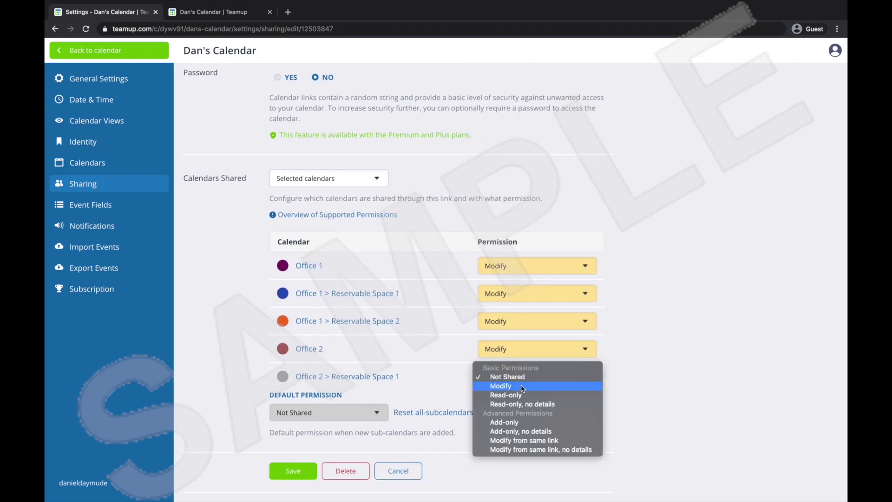
{"action": "left_click", "coordinate": [522, 386]}
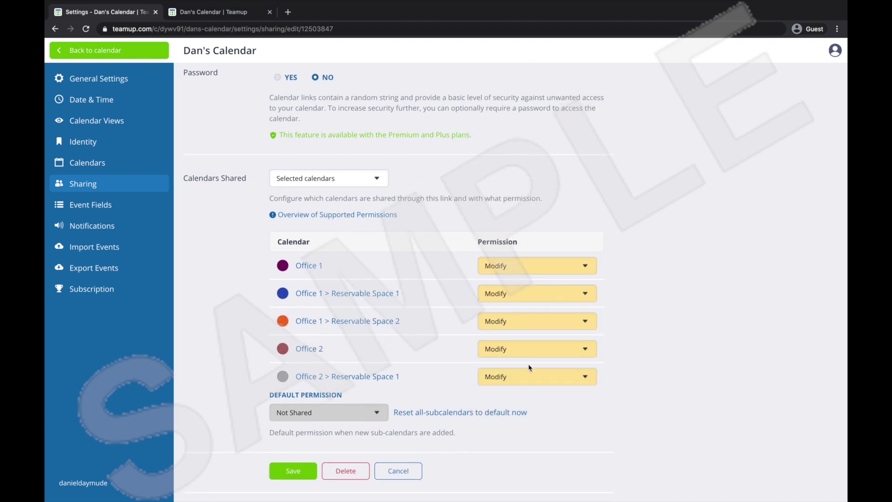
{"action": "scroll", "coordinate": [527, 393], "scroll_direction": "down", "scroll_amount": 1}
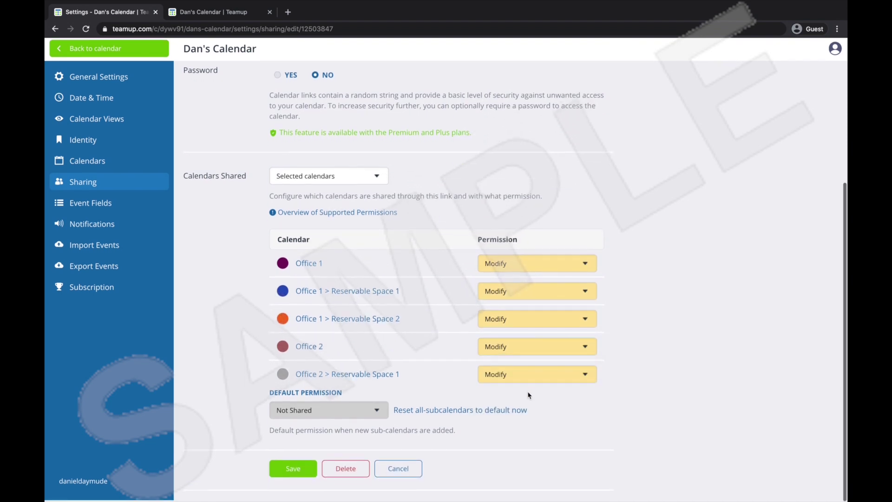
{"action": "left_click", "coordinate": [303, 474]}
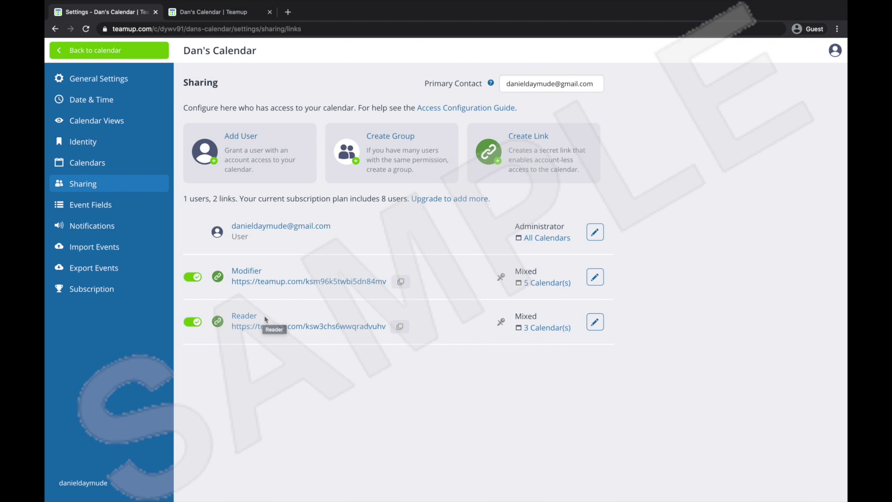
Set the Reader link to Read-only on Office 2 and Modify on Office 2 > Reservable Space 1.
{"action": "left_click", "coordinate": [596, 323]}
{"action": "scroll", "coordinate": [598, 325], "scroll_direction": "down", "scroll_amount": 4}
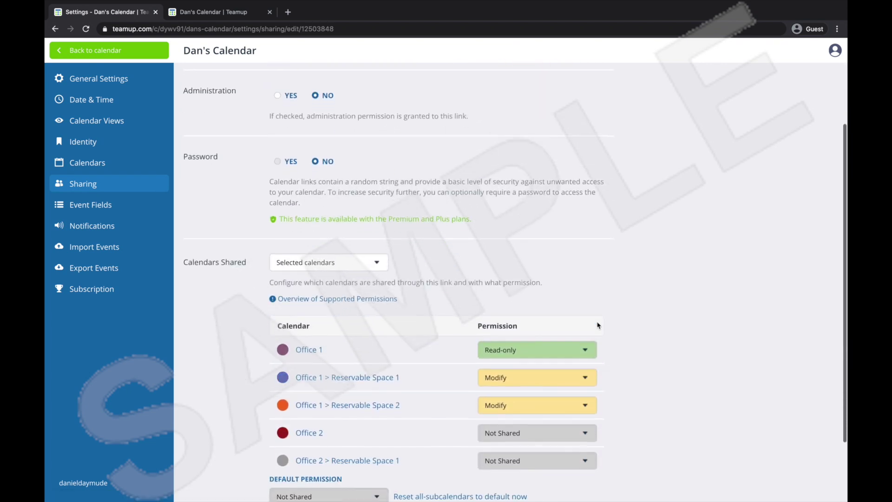
{"action": "left_click", "coordinate": [580, 346]}
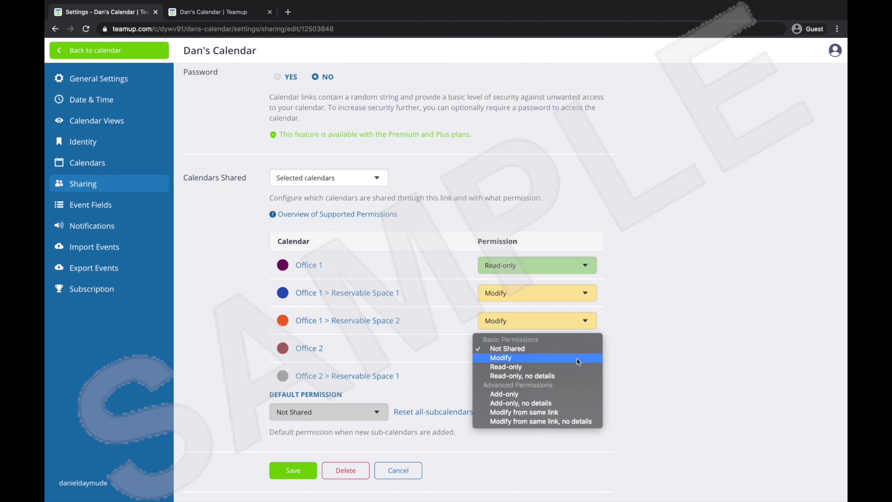
{"action": "left_click", "coordinate": [576, 366]}
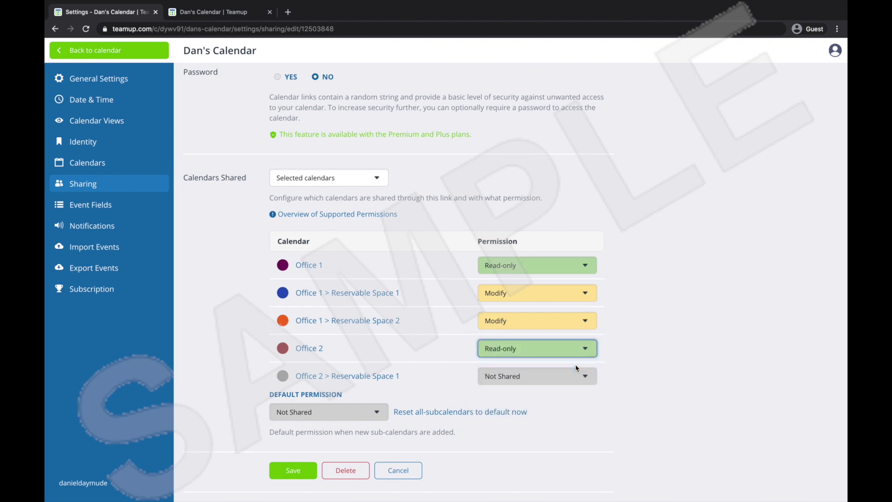
{"action": "left_click", "coordinate": [575, 374]}
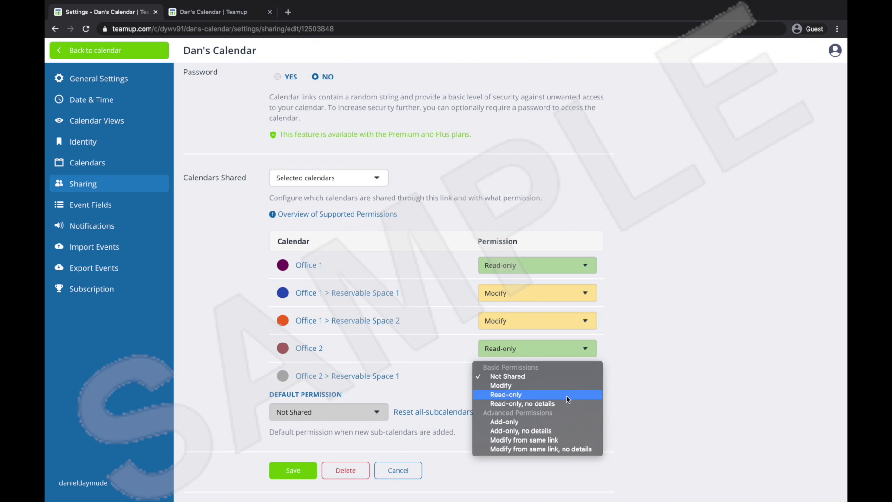
{"action": "left_click", "coordinate": [569, 386]}
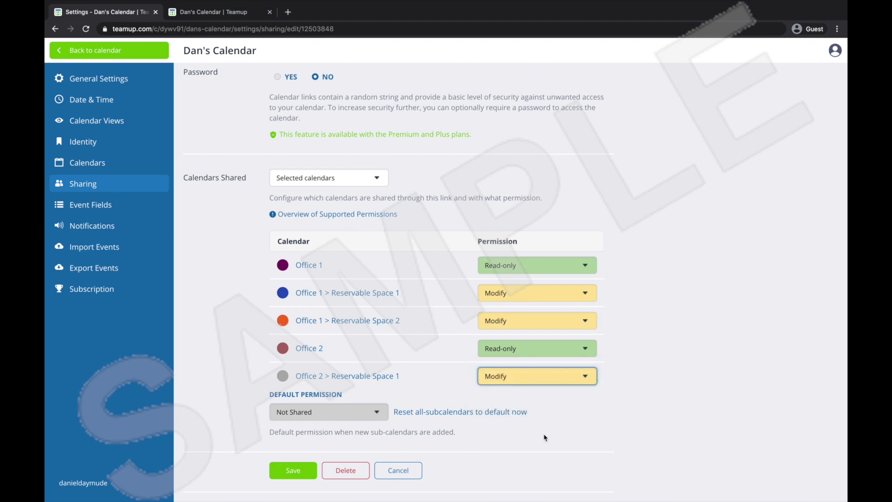
{"action": "left_click", "coordinate": [298, 473]}
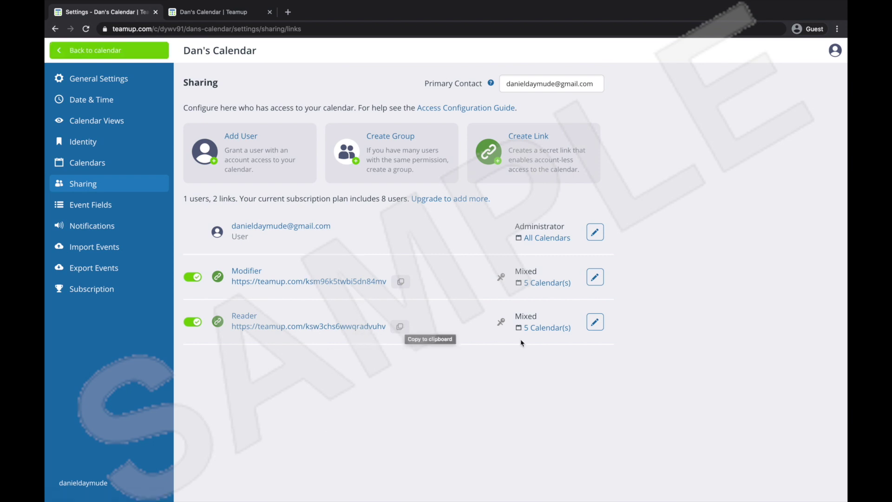
Open the Reader link's calendar and check which calendars a December 15 event can use, without saving.
{"action": "left_click", "coordinate": [342, 329]}
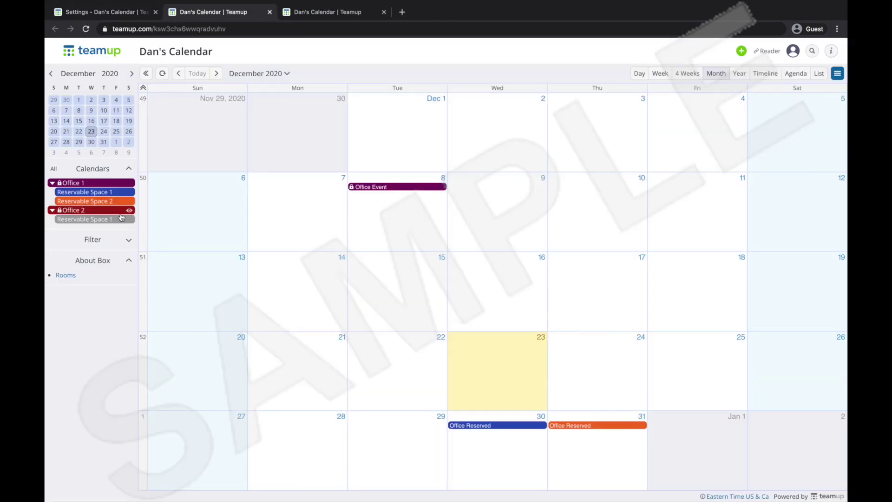
{"action": "left_click", "coordinate": [405, 296]}
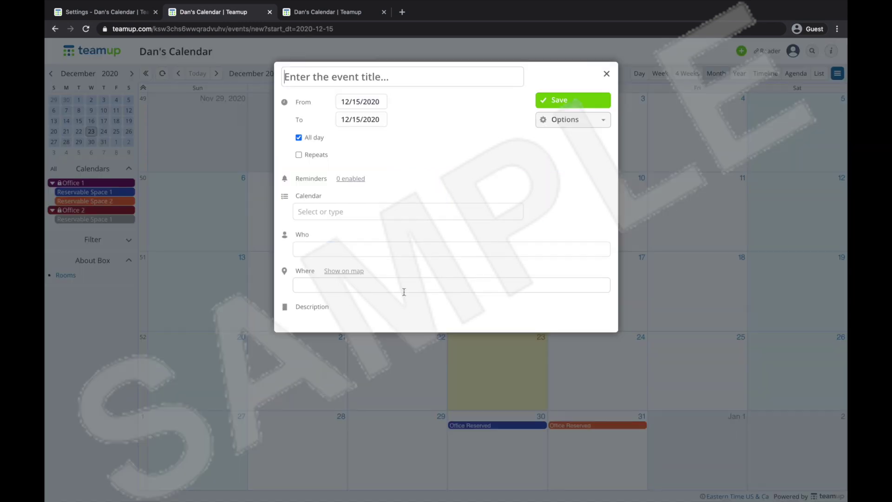
{"action": "left_click", "coordinate": [330, 213]}
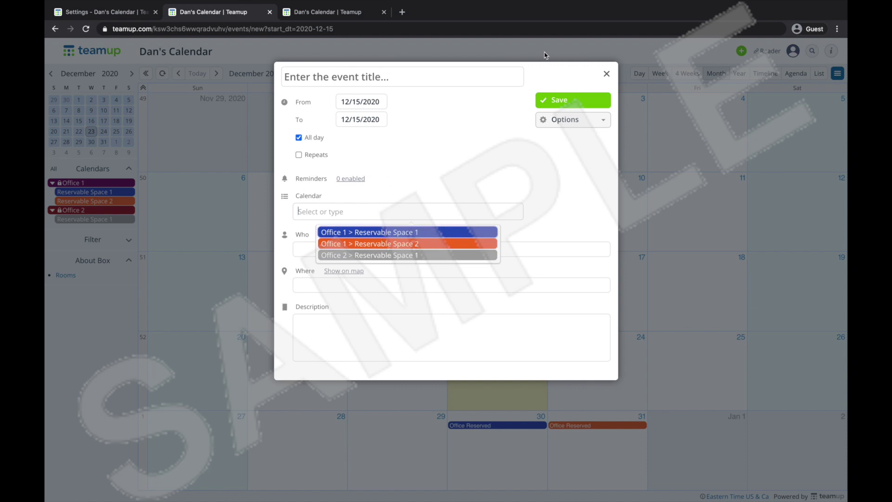
{"action": "left_click", "coordinate": [606, 74]}
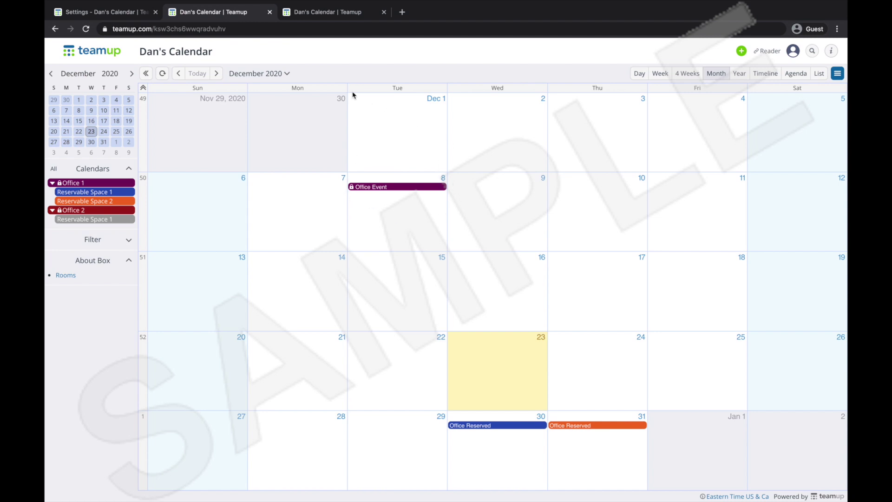
{"action": "left_click", "coordinate": [125, 16]}
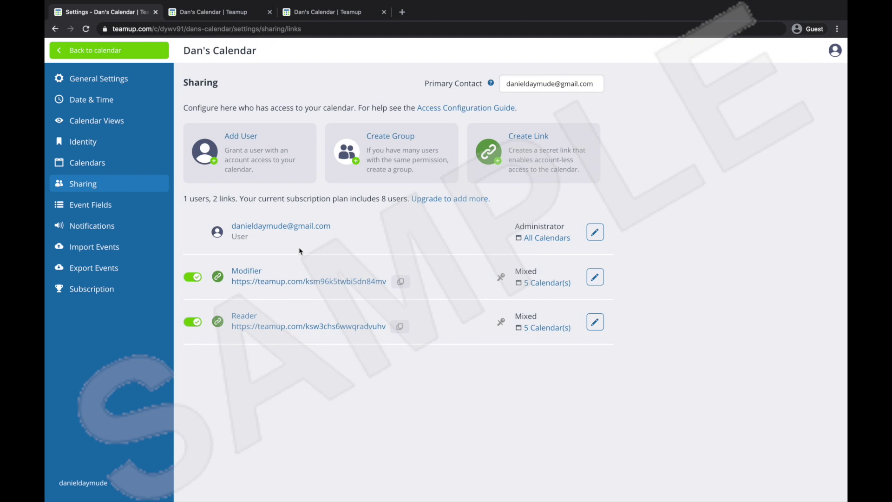
Open the Modifier link's calendar and check which calendars a December 14 event can use, without saving.
{"action": "left_click", "coordinate": [296, 281]}
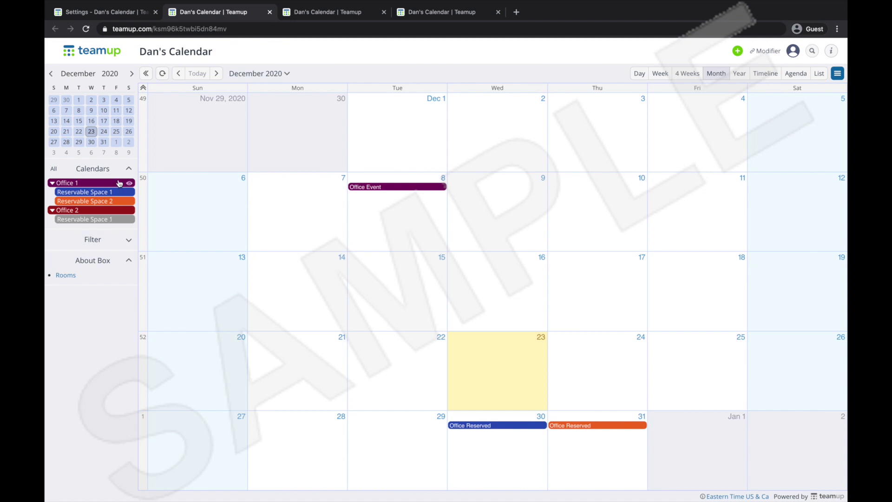
{"action": "left_click", "coordinate": [272, 294]}
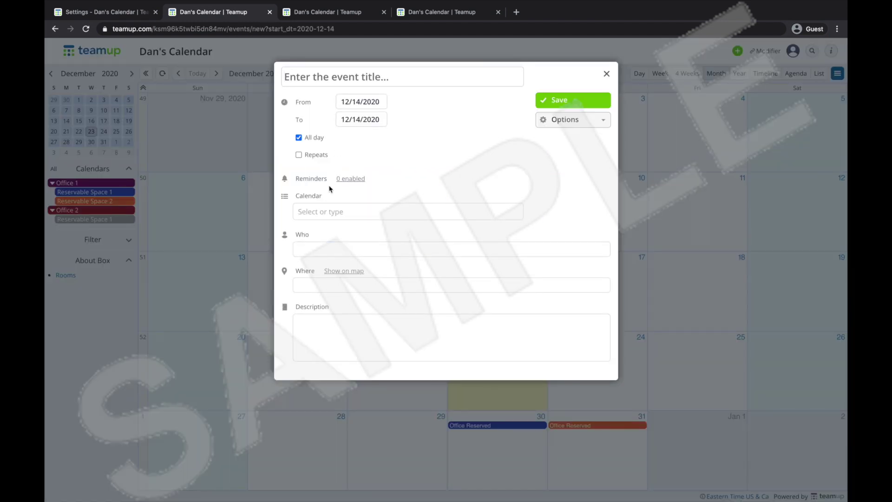
{"action": "left_click", "coordinate": [330, 211]}
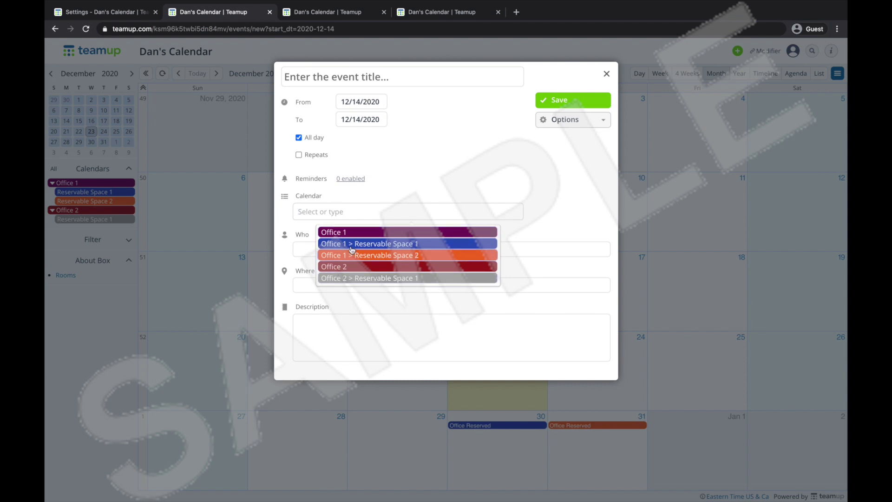
{"action": "left_click", "coordinate": [605, 74]}
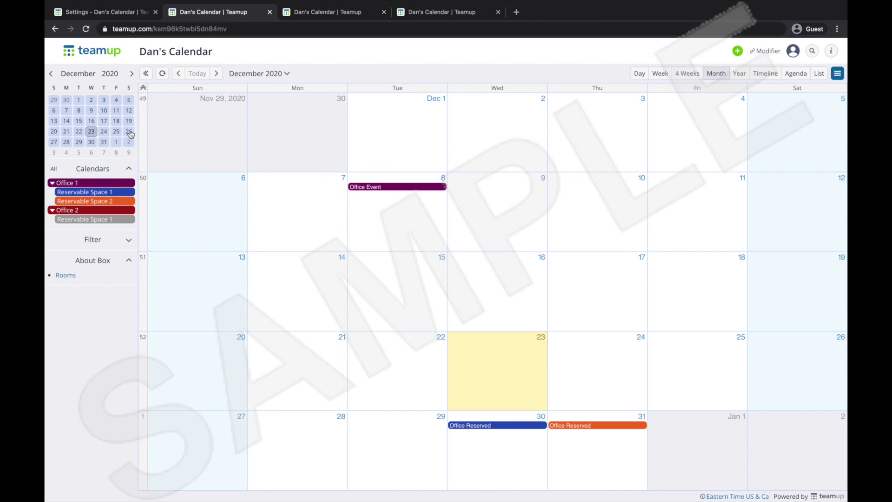
Collapse and re-expand the About Box, then return to the Sharing settings.
{"action": "left_click", "coordinate": [125, 264]}
{"action": "left_click", "coordinate": [124, 264]}
{"action": "left_click", "coordinate": [99, 15]}
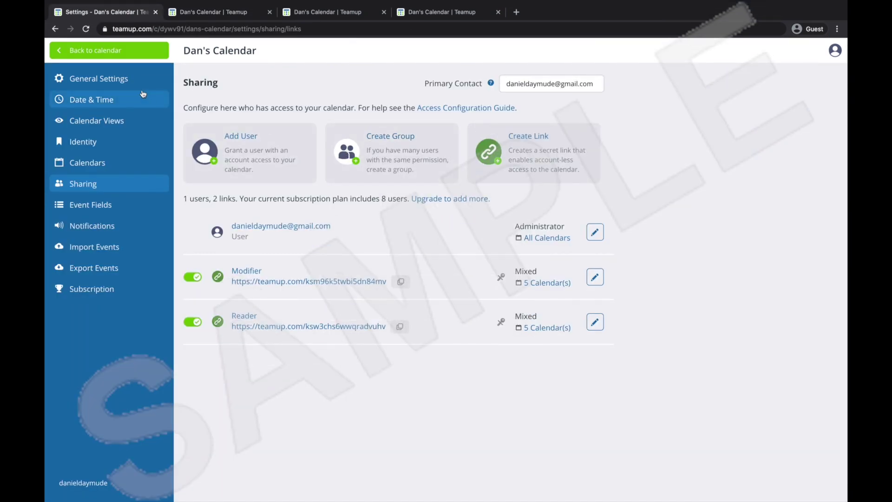
Change the About Box title to 'Rooms' in General Settings and return to Sharing.
{"action": "left_click", "coordinate": [138, 106]}
{"action": "scroll", "coordinate": [473, 311], "scroll_direction": "down", "scroll_amount": 7}
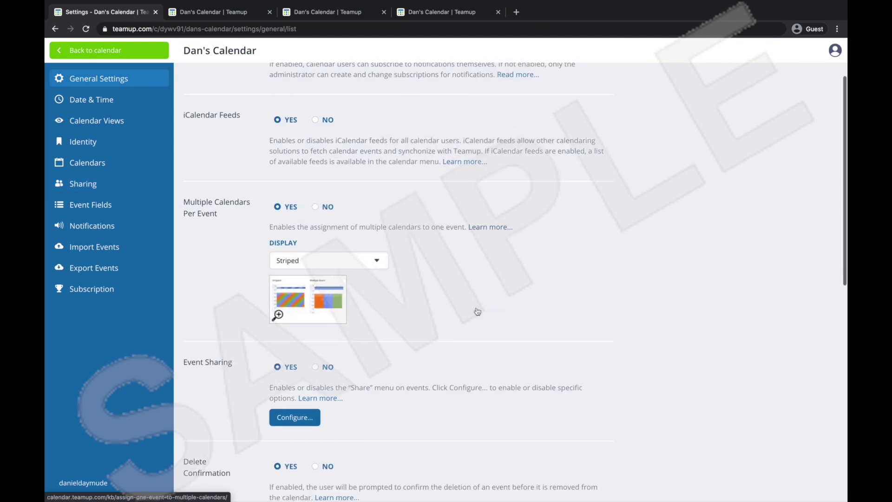
{"action": "scroll", "coordinate": [388, 278], "scroll_direction": "down", "scroll_amount": 4}
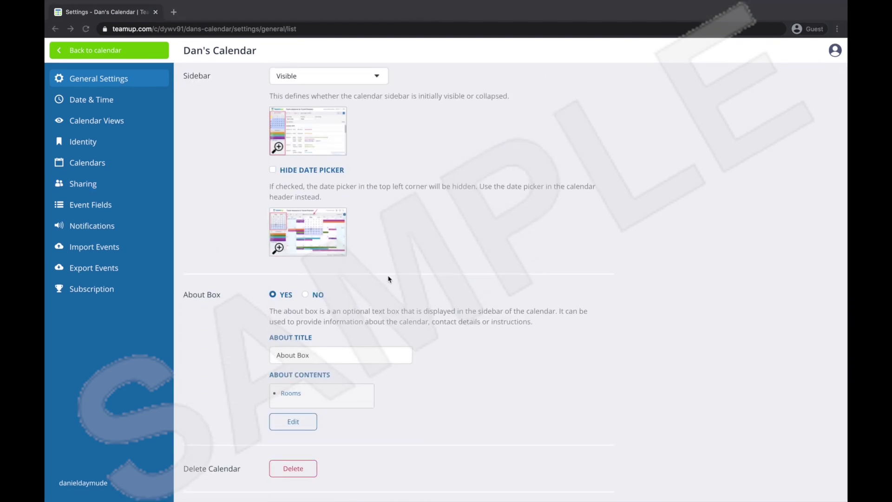
{"action": "triple_click", "coordinate": [331, 353]}
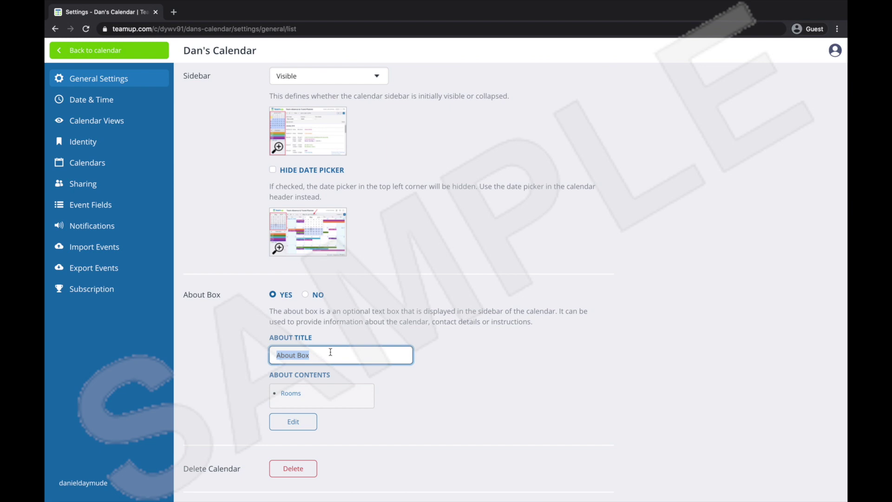
{"action": "key", "text": "BackSpace"}
{"action": "type", "text": "Rooms"}
{"action": "left_click", "coordinate": [346, 380]}
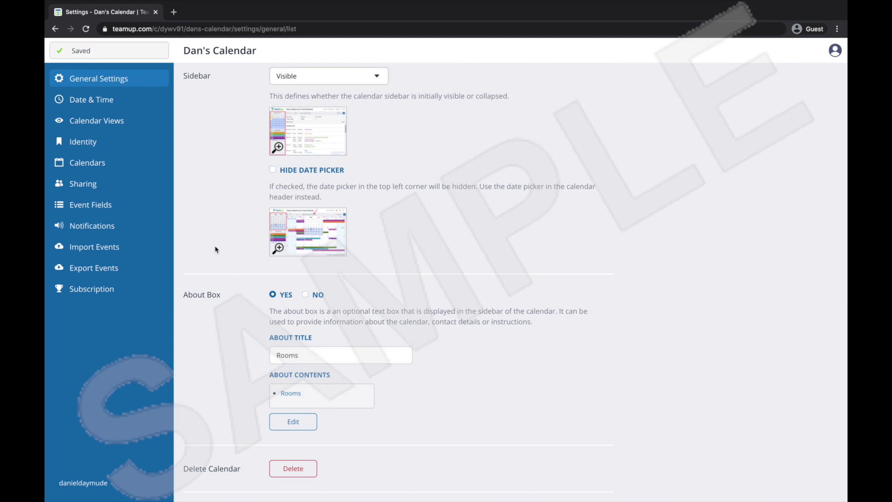
{"action": "left_click", "coordinate": [130, 185]}
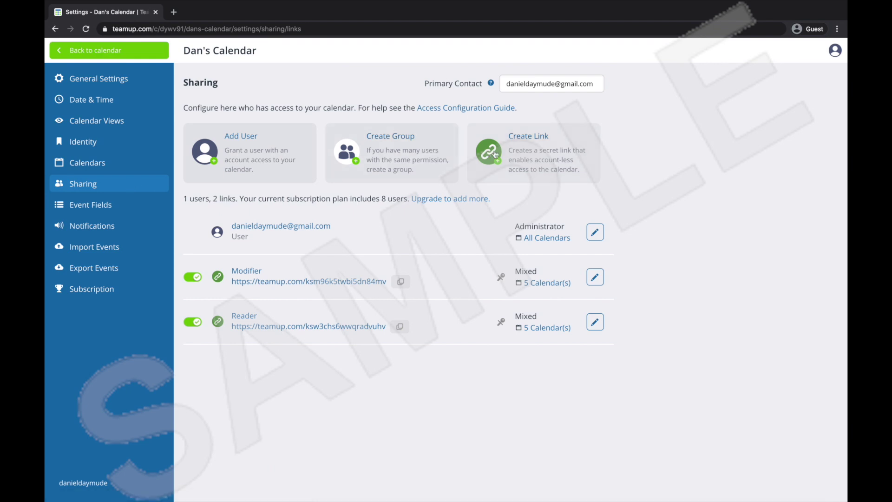
Create a new share link named Rooms that shares only selected calendars.
{"action": "left_click", "coordinate": [528, 160]}
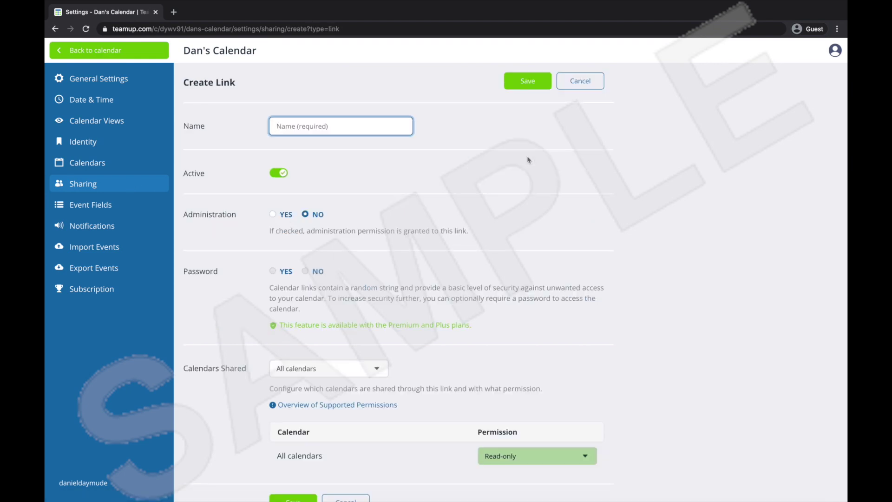
{"action": "type", "text": "Rooms"}
{"action": "scroll", "coordinate": [522, 227], "scroll_direction": "down", "scroll_amount": 1}
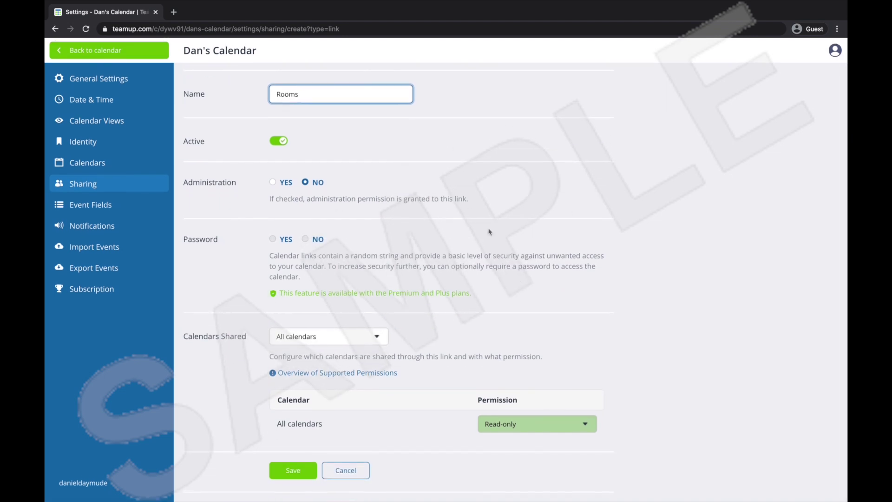
{"action": "left_click", "coordinate": [307, 343]}
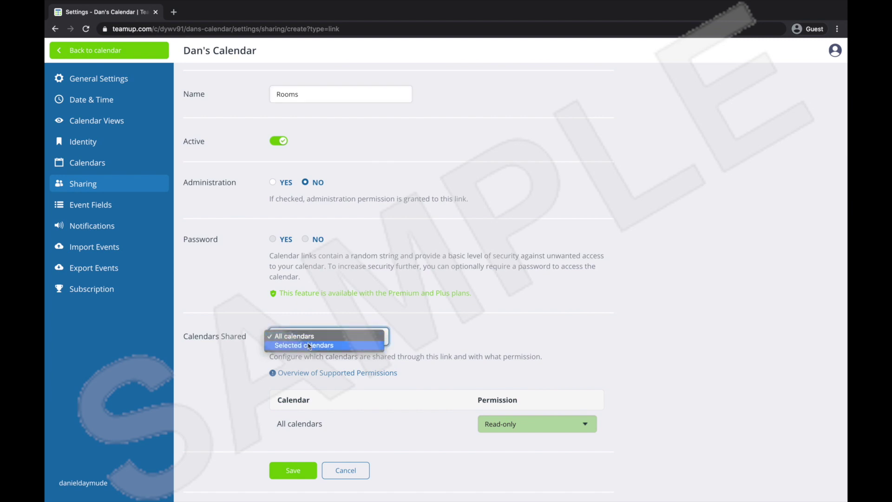
{"action": "left_click", "coordinate": [308, 346]}
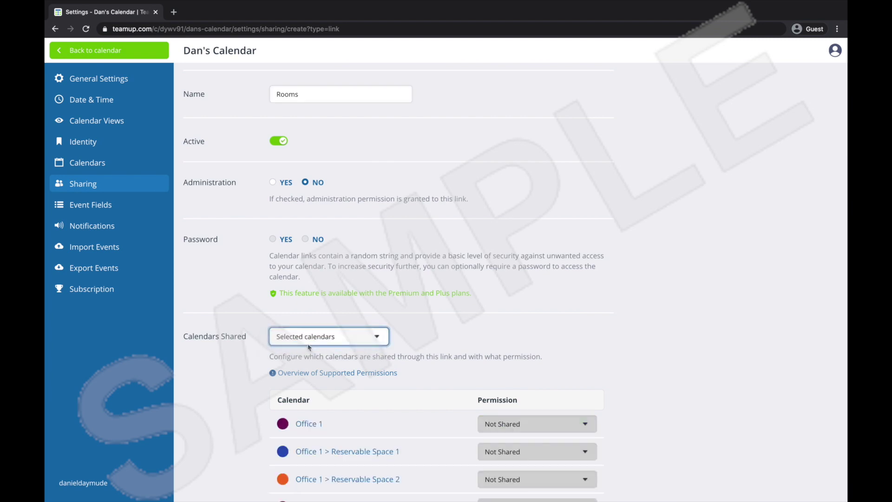
Give the Rooms link Modify on Office 1's Reservable Spaces 1 and 2 and Office 2 > Reservable Space 1.
{"action": "scroll", "coordinate": [444, 374], "scroll_direction": "down", "scroll_amount": 4}
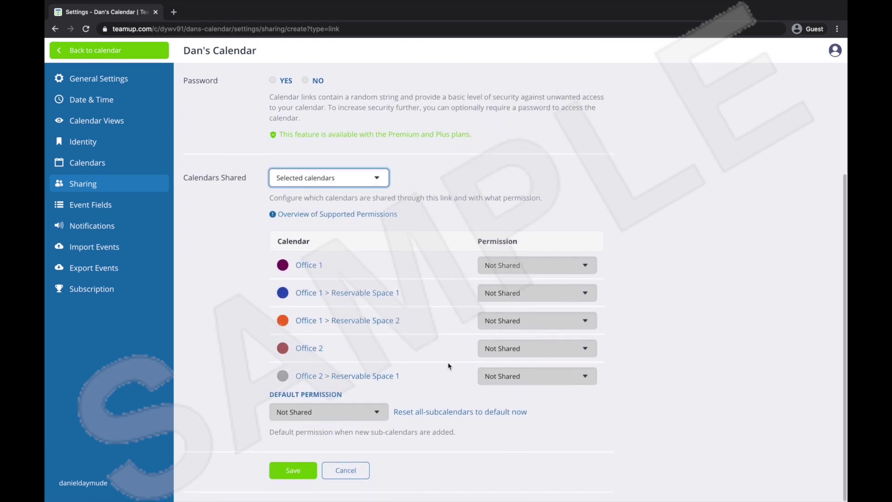
{"action": "left_click", "coordinate": [501, 297]}
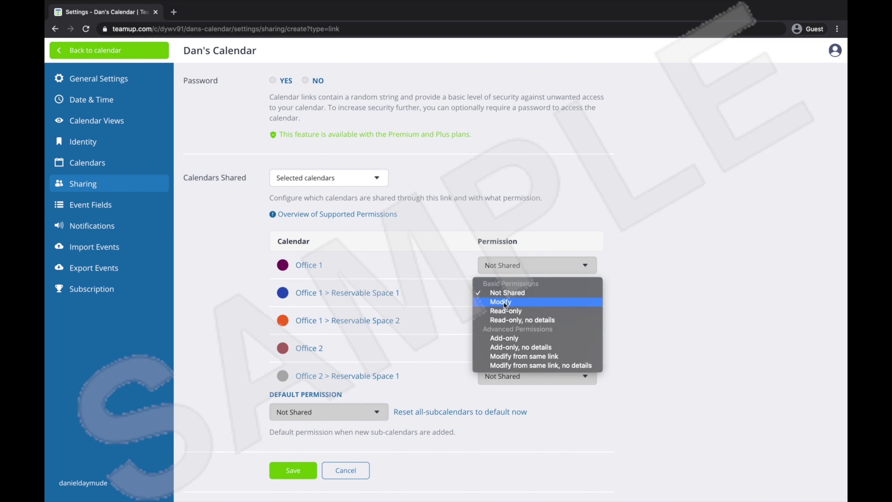
{"action": "left_click", "coordinate": [505, 303]}
{"action": "left_click", "coordinate": [505, 297]}
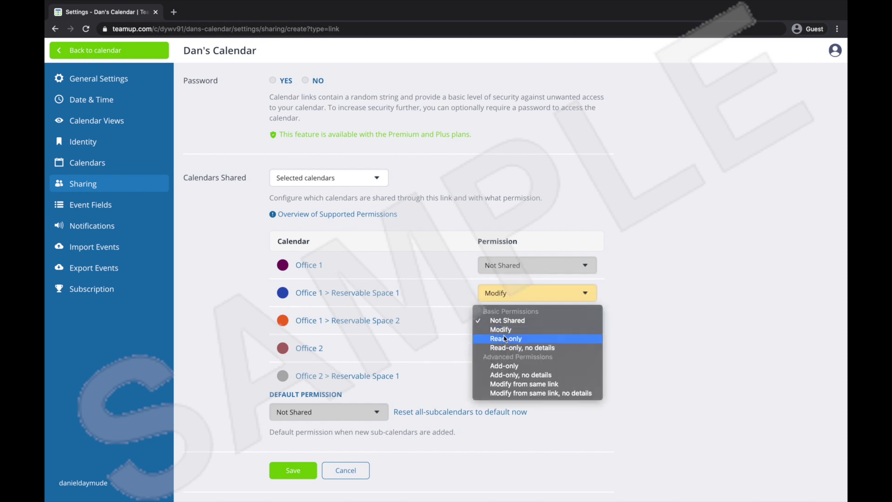
{"action": "left_click", "coordinate": [504, 333]}
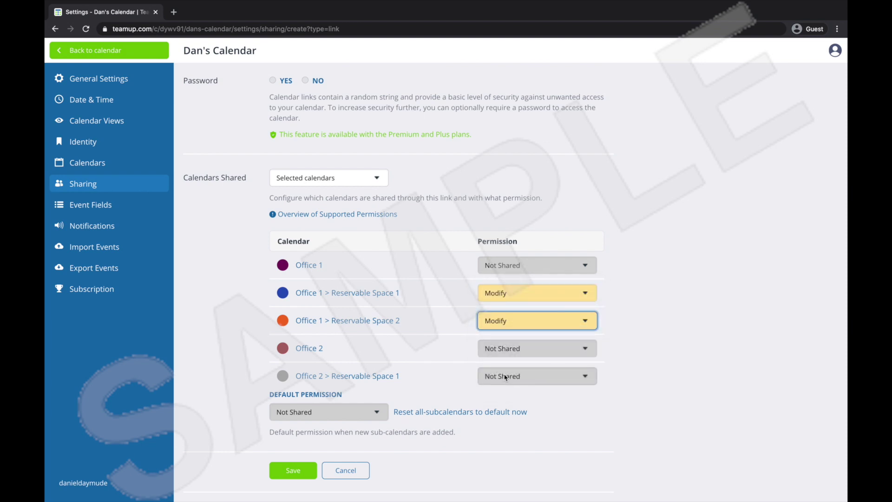
{"action": "left_click", "coordinate": [506, 376]}
{"action": "left_click", "coordinate": [504, 385]}
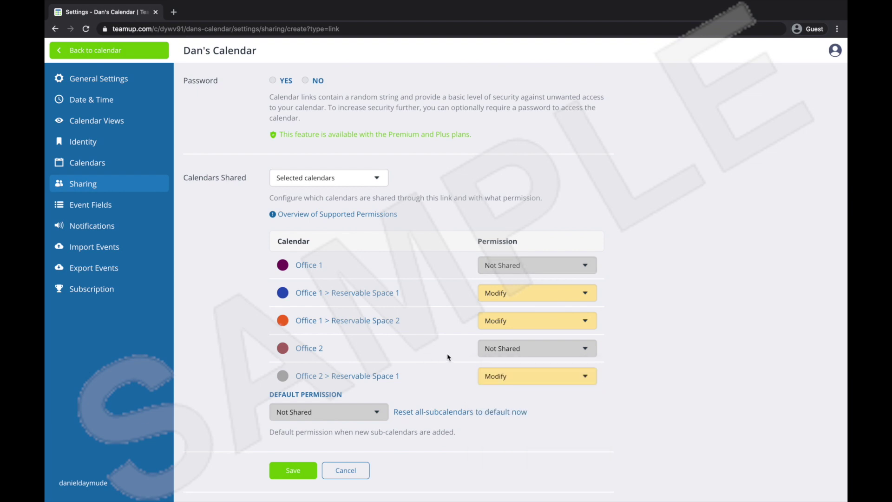
{"action": "left_click", "coordinate": [299, 473]}
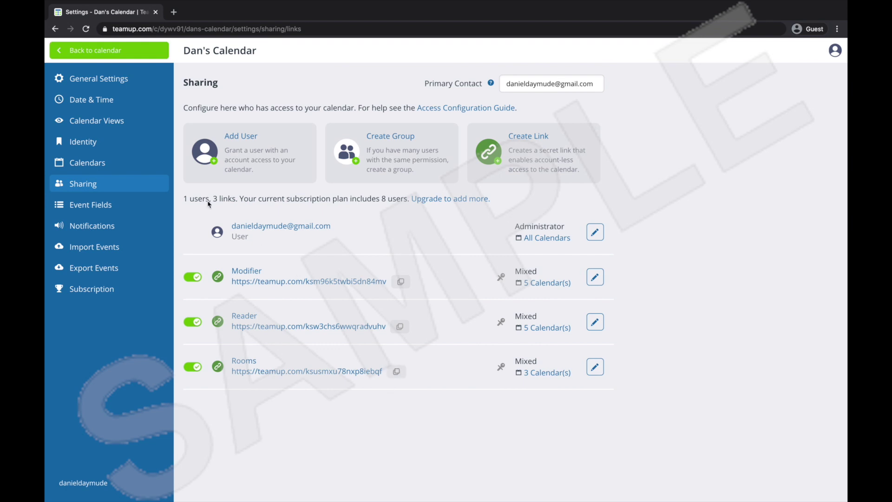
Point the About Box's Rooms link to the pasted Rooms share URL and save the general settings.
{"action": "left_click", "coordinate": [98, 78]}
{"action": "scroll", "coordinate": [372, 272], "scroll_direction": "down", "scroll_amount": 10}
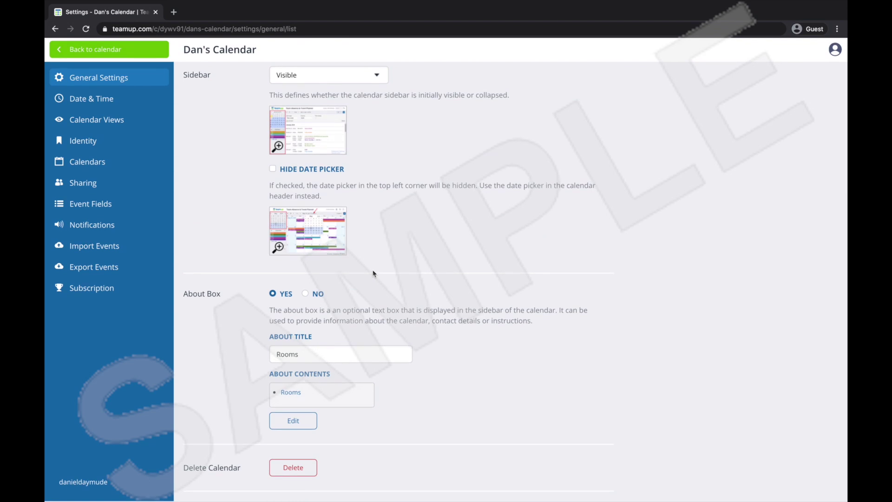
{"action": "left_click", "coordinate": [299, 420]}
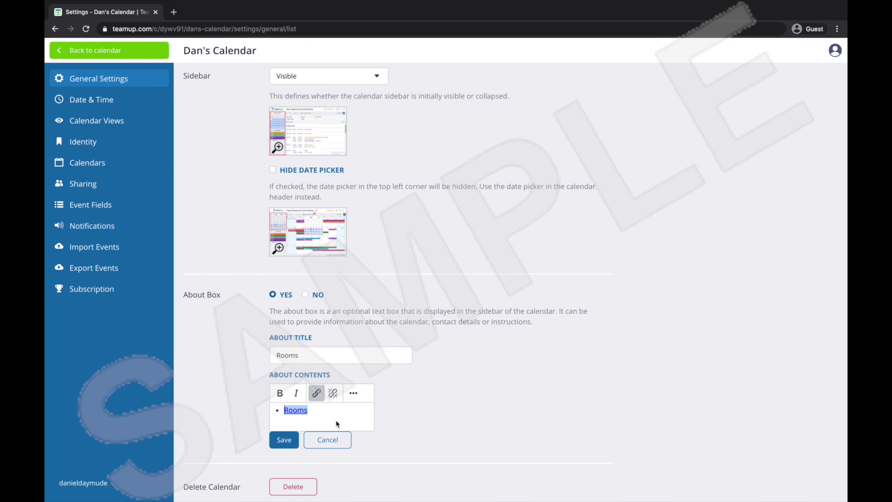
{"action": "scroll", "coordinate": [337, 423], "scroll_direction": "down", "scroll_amount": 1}
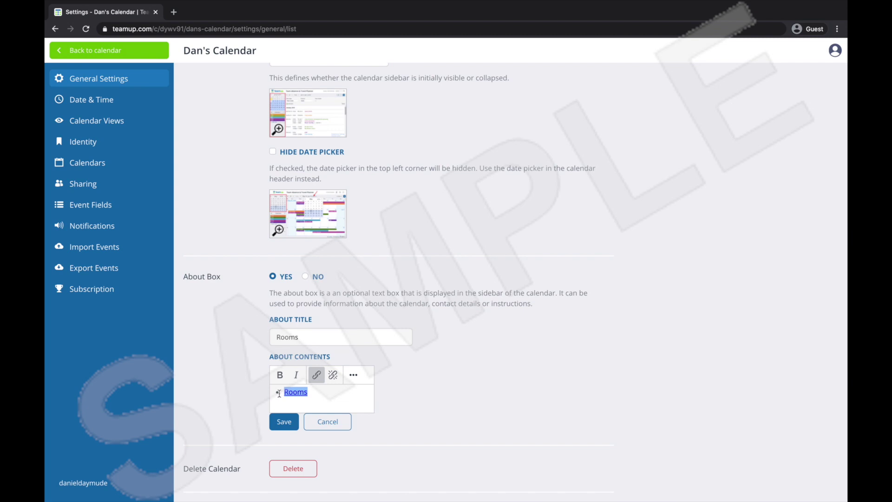
{"action": "left_click", "coordinate": [316, 375]}
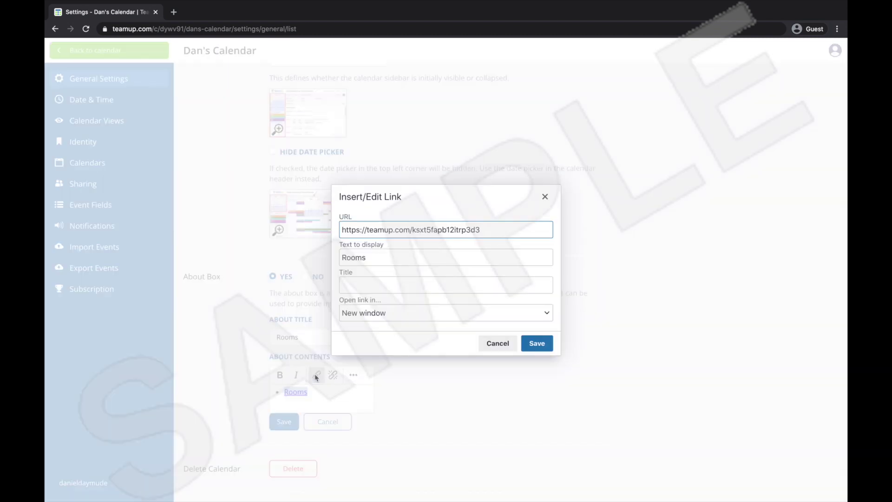
{"action": "triple_click", "coordinate": [505, 226]}
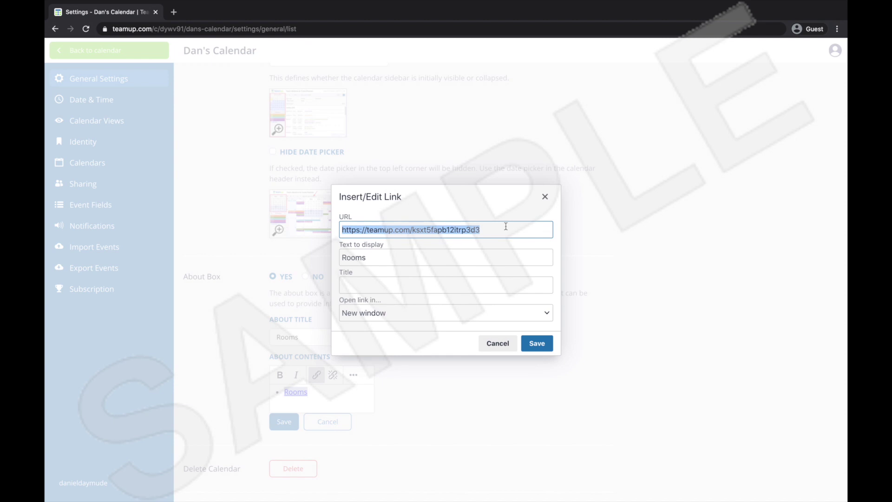
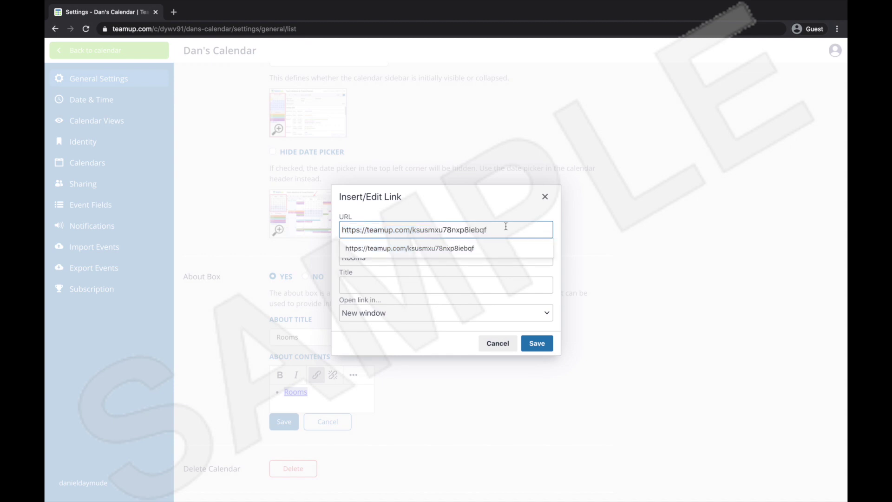
{"action": "left_click", "coordinate": [500, 249]}
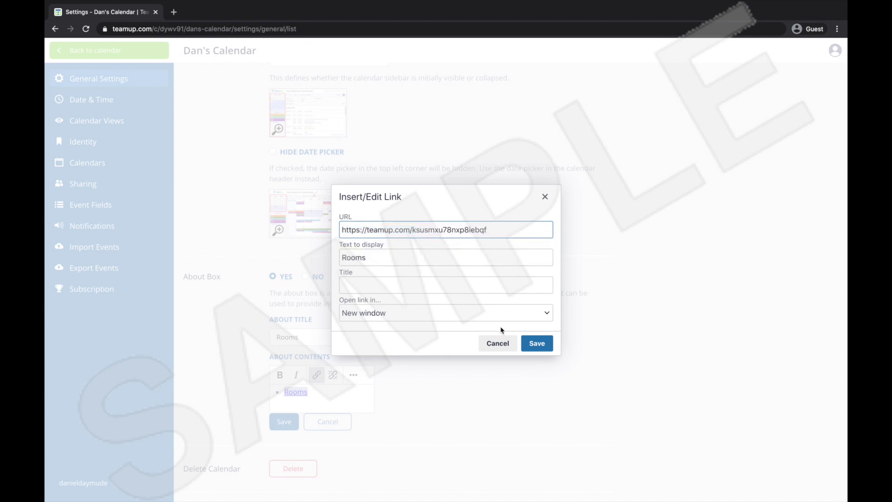
{"action": "left_click", "coordinate": [537, 345]}
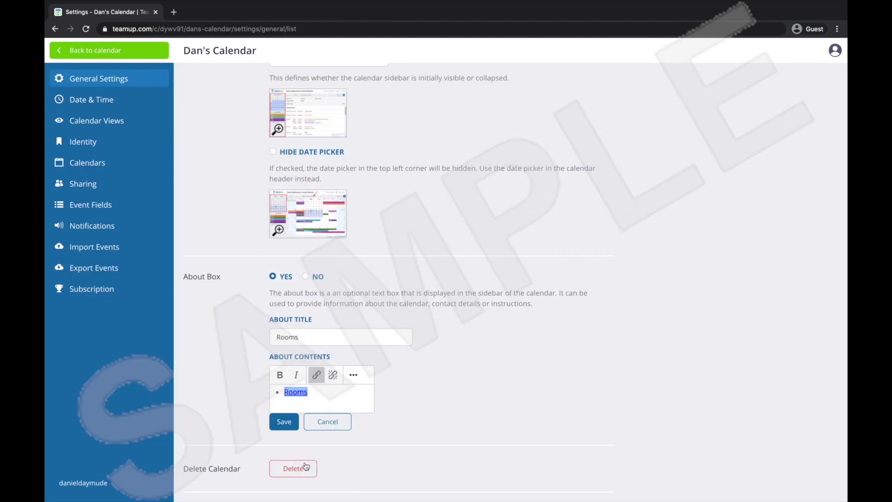
{"action": "left_click", "coordinate": [283, 423]}
{"action": "scroll", "coordinate": [377, 415], "scroll_direction": "up", "scroll_amount": 5}
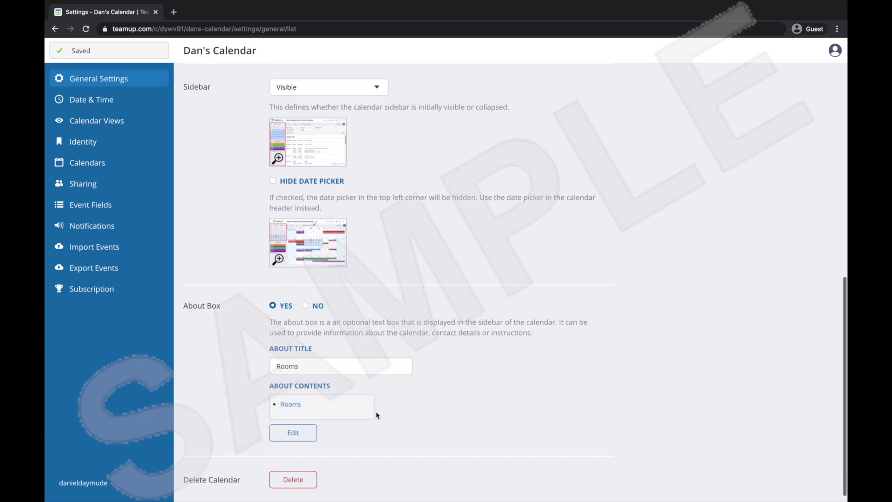
Open the Rooms share link from the calendar's About Box in a new tab.
{"action": "left_click", "coordinate": [132, 58]}
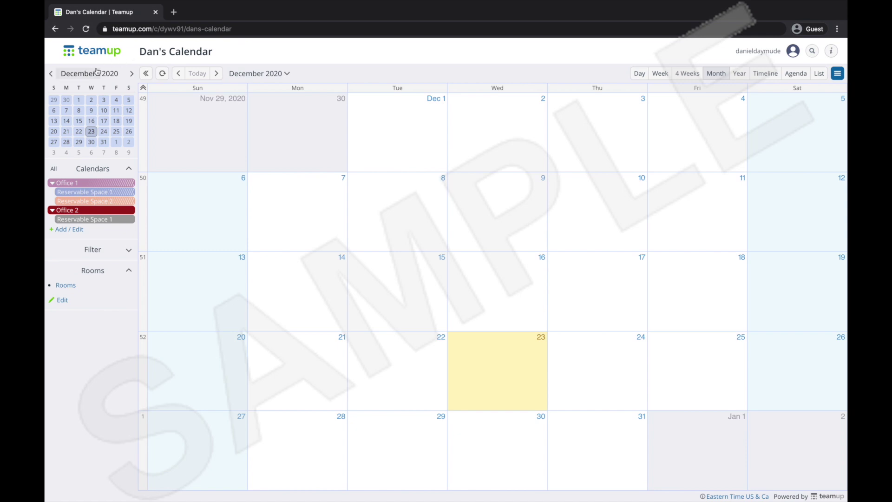
{"action": "left_click", "coordinate": [129, 272]}
{"action": "left_click", "coordinate": [129, 273]}
{"action": "left_click", "coordinate": [69, 286]}
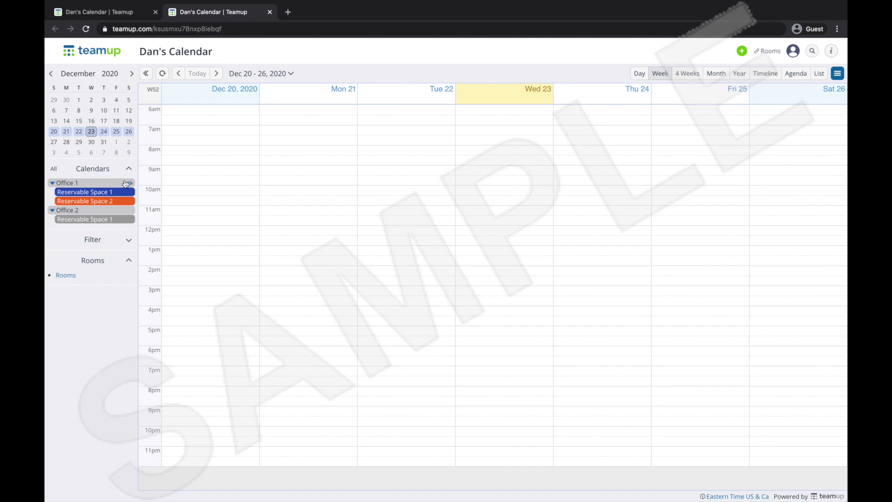
Check the bookable calendars on a draft Monday 21 12:30 event, discard it, and return to the main tab.
{"action": "left_click", "coordinate": [292, 239]}
{"action": "left_click", "coordinate": [324, 210]}
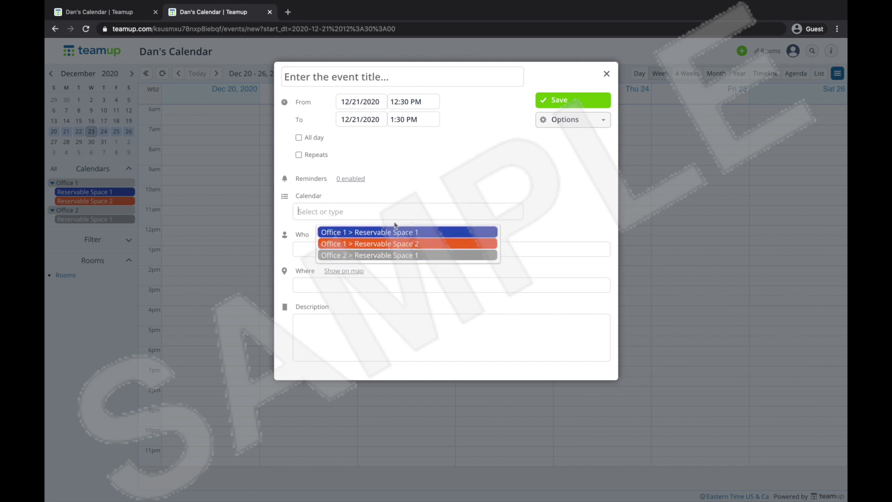
{"action": "left_click", "coordinate": [606, 74]}
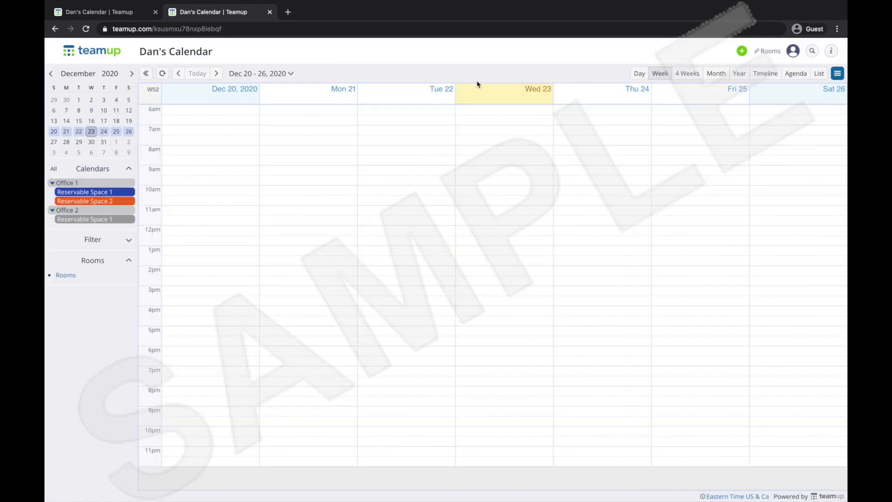
{"action": "left_click", "coordinate": [98, 12]}
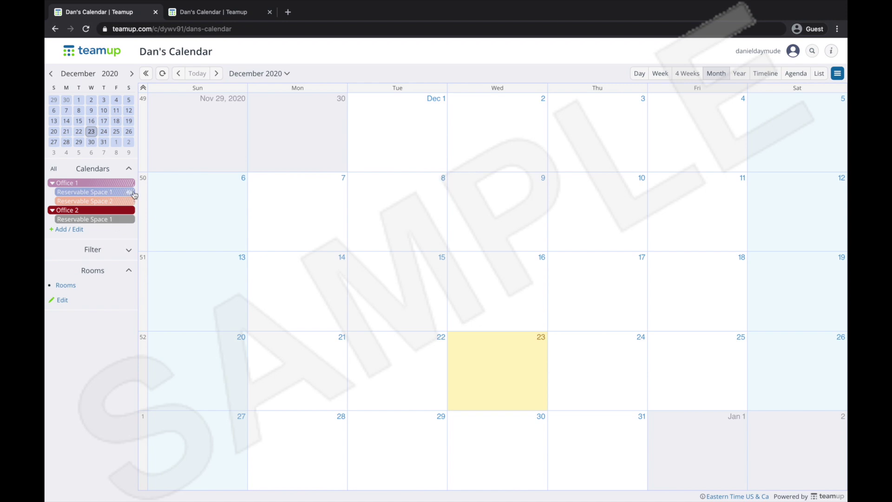
Create and save a new share link named 'Office 1' in the Sharing settings.
{"action": "left_click", "coordinate": [837, 74]}
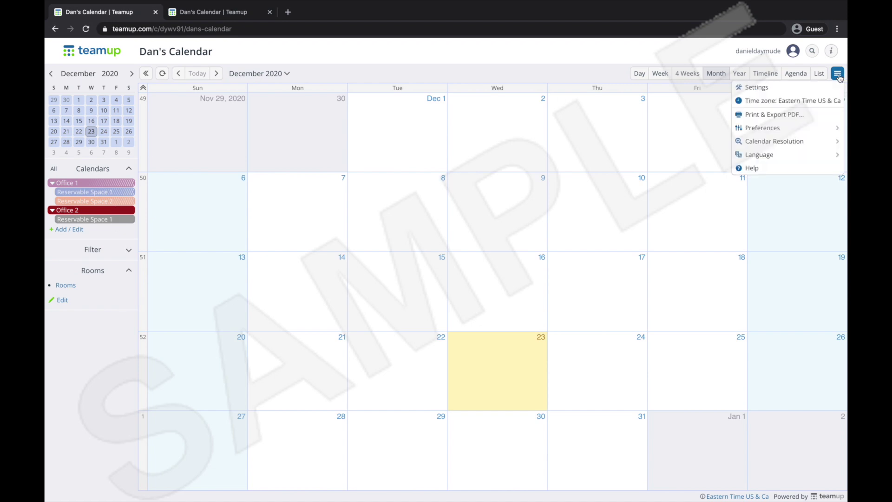
{"action": "left_click", "coordinate": [813, 89]}
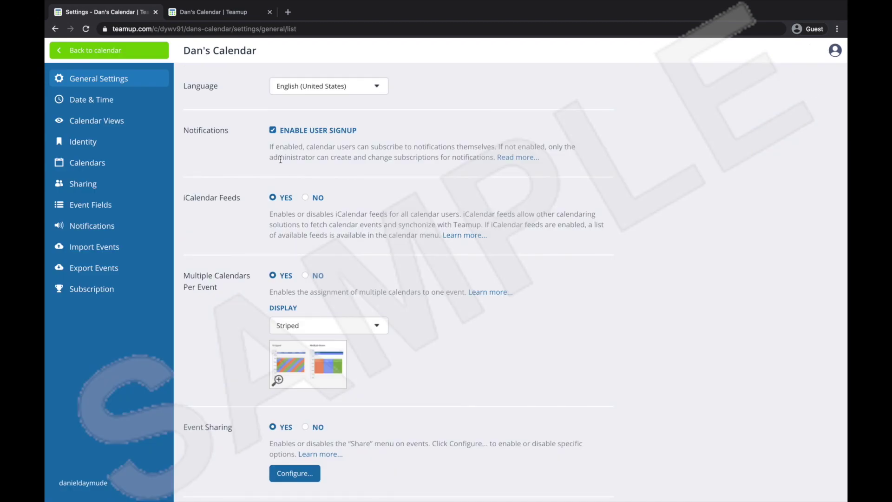
{"action": "left_click", "coordinate": [92, 185]}
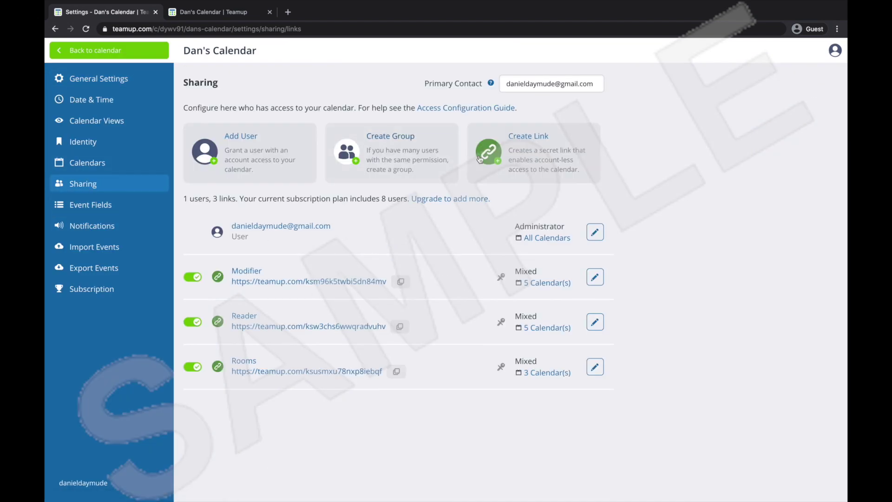
{"action": "left_click", "coordinate": [511, 160]}
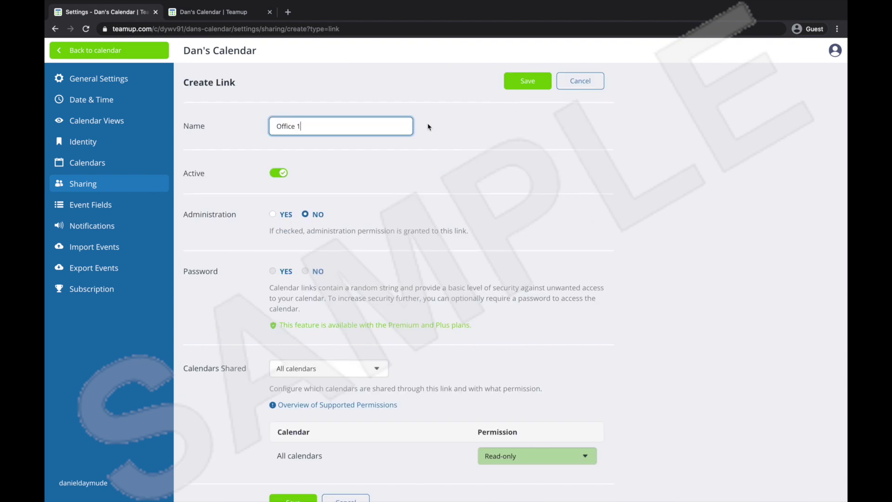
{"action": "left_click", "coordinate": [528, 84]}
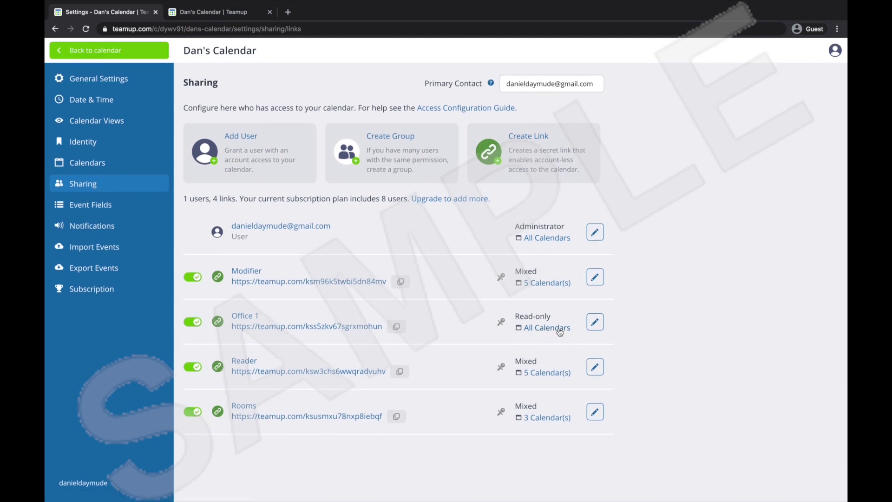
Restrict the Office 1 link to Selected calendars with only Office 1, read-only.
{"action": "left_click", "coordinate": [595, 322]}
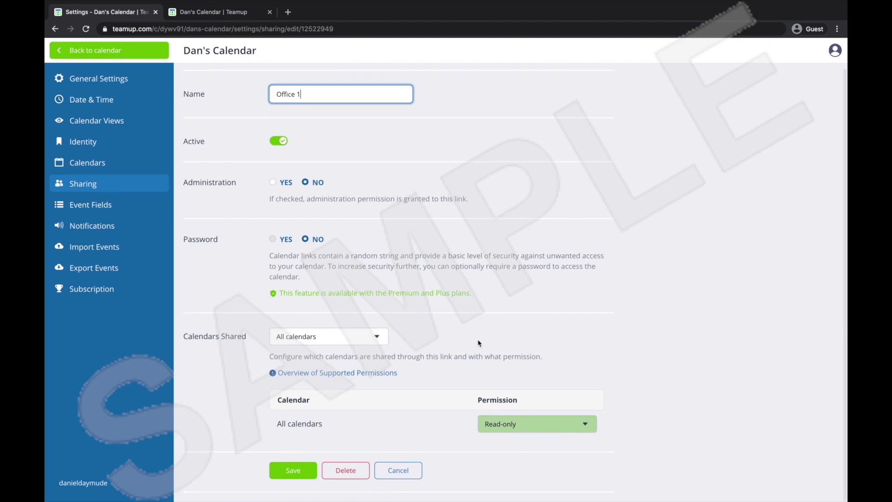
{"action": "left_click", "coordinate": [376, 335]}
{"action": "left_click", "coordinate": [307, 345]}
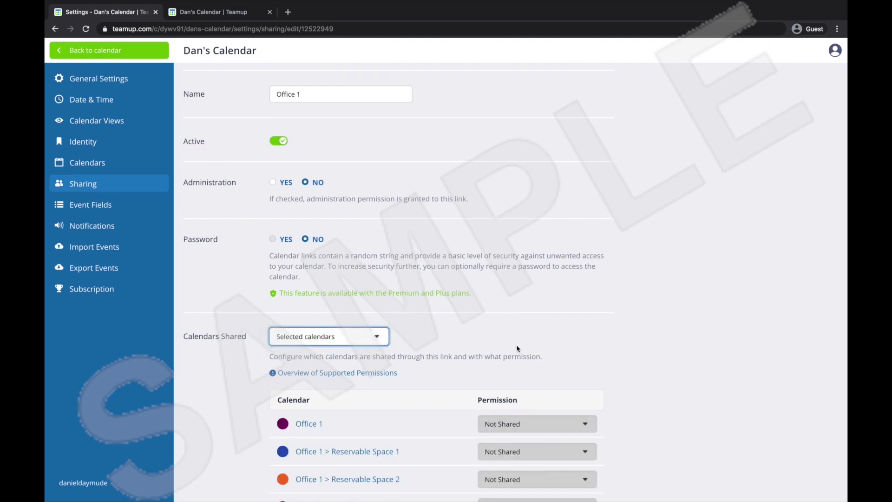
{"action": "scroll", "coordinate": [517, 348], "scroll_direction": "down", "scroll_amount": 2}
{"action": "left_click", "coordinate": [516, 342]}
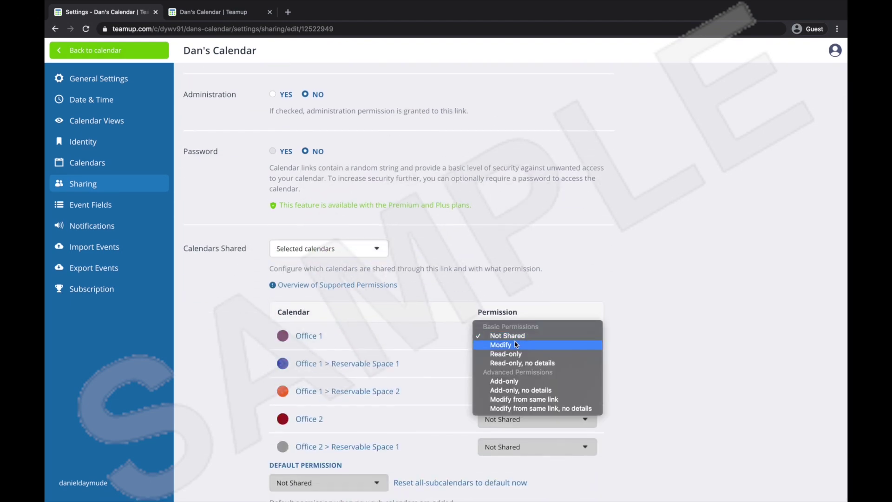
{"action": "left_click", "coordinate": [516, 353]}
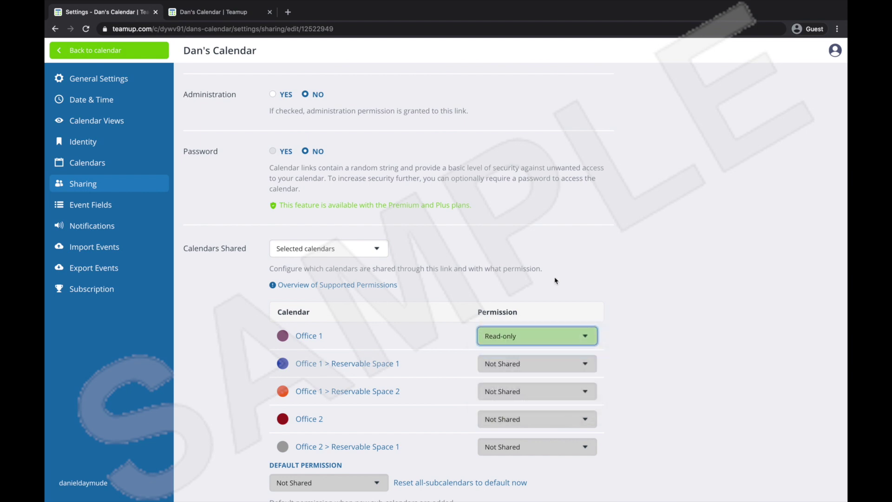
{"action": "scroll", "coordinate": [556, 279], "scroll_direction": "down", "scroll_amount": 2}
{"action": "left_click", "coordinate": [293, 470]}
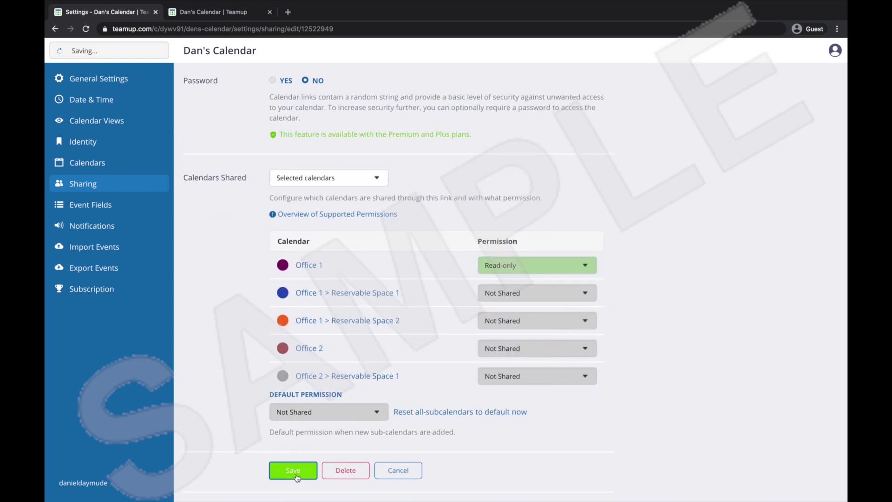
{"action": "left_click", "coordinate": [559, 166]}
Name the new link 'Office 2' and share only the Office 2 calendar read-only.
{"action": "type", "text": "Office 2"}
{"action": "scroll", "coordinate": [328, 344], "scroll_direction": "down", "scroll_amount": 1}
{"action": "left_click", "coordinate": [328, 337]}
{"action": "left_click", "coordinate": [328, 348]}
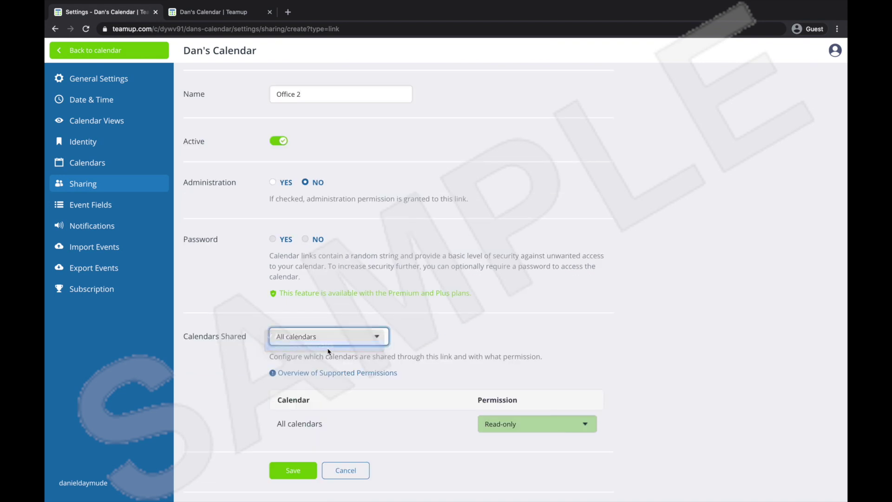
{"action": "scroll", "coordinate": [448, 365], "scroll_direction": "down", "scroll_amount": 4}
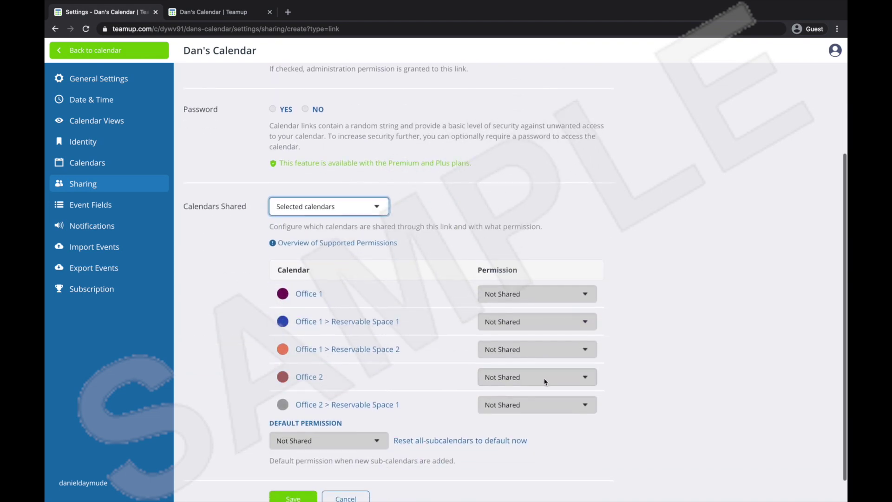
{"action": "left_click", "coordinate": [539, 351]}
{"action": "left_click", "coordinate": [520, 394]}
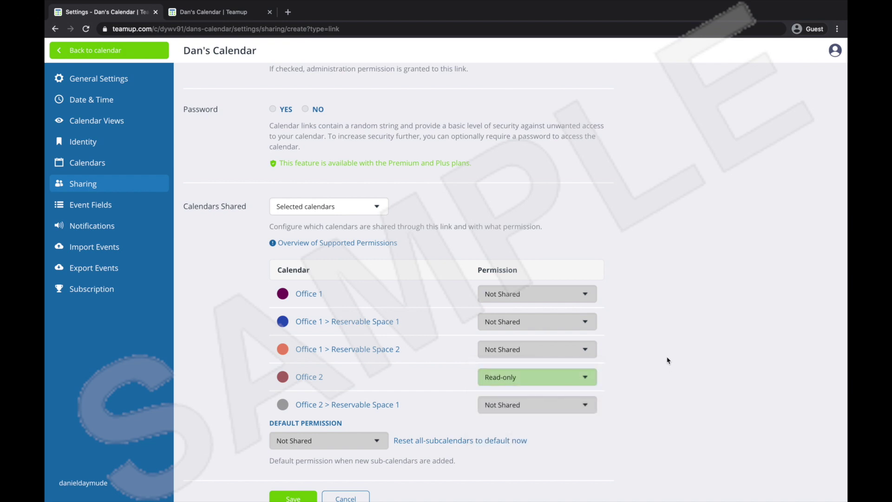
Save the Office 2 link and open the Office 1 share link in a new tab.
{"action": "scroll", "coordinate": [667, 360], "scroll_direction": "down", "scroll_amount": 1}
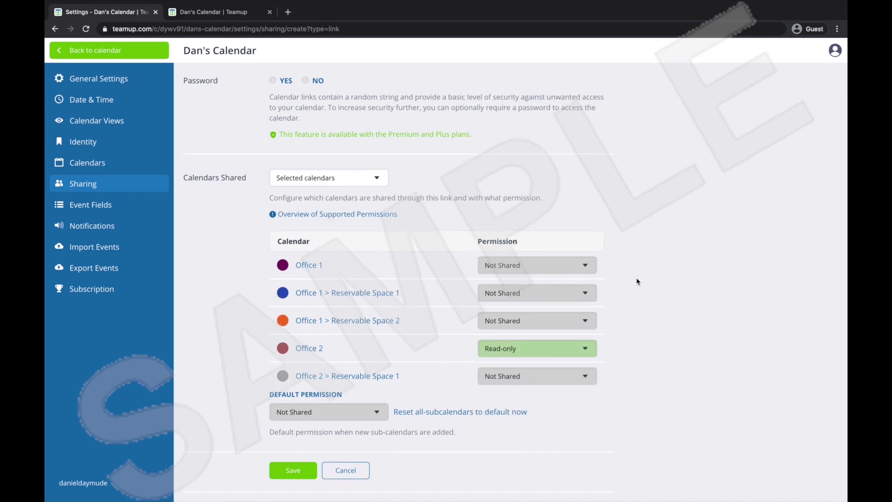
{"action": "left_click", "coordinate": [304, 469]}
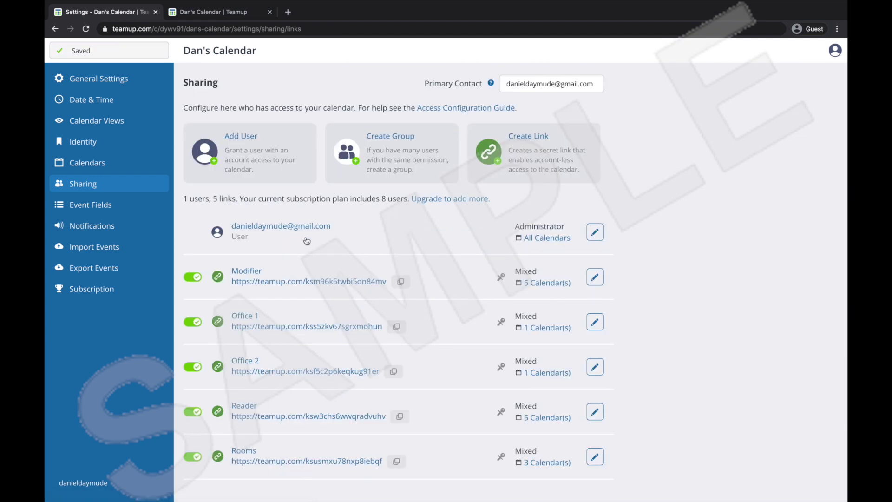
{"action": "left_click", "coordinate": [321, 327]}
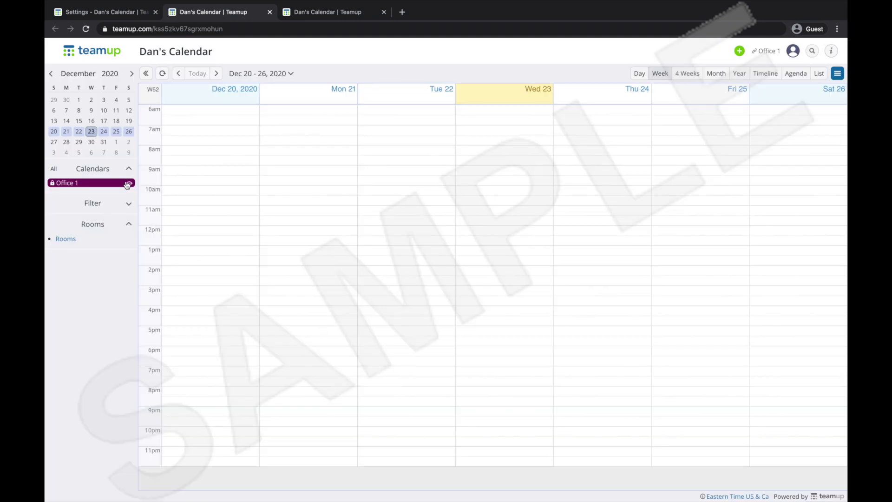
Show December 2020 by month in the Office 1 view, then open the Rooms calendar via the About Box link.
{"action": "left_click", "coordinate": [715, 74]}
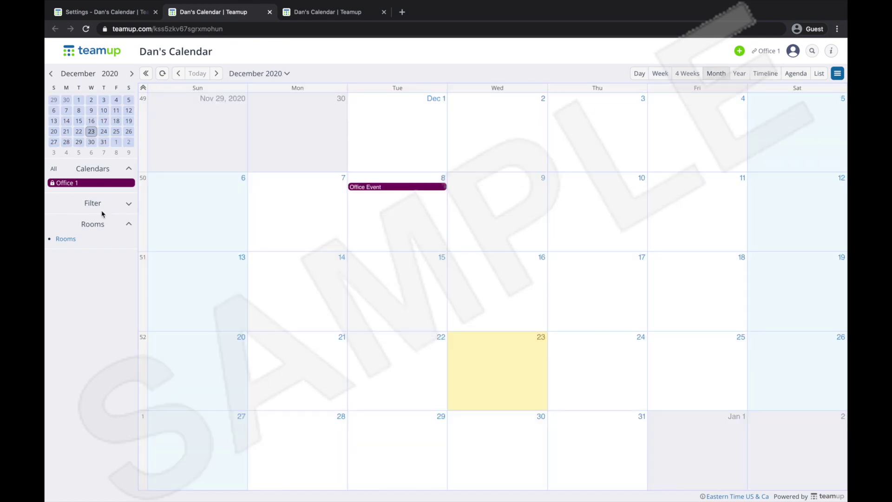
{"action": "left_click", "coordinate": [128, 225]}
{"action": "left_click", "coordinate": [128, 225]}
{"action": "left_click", "coordinate": [74, 238]}
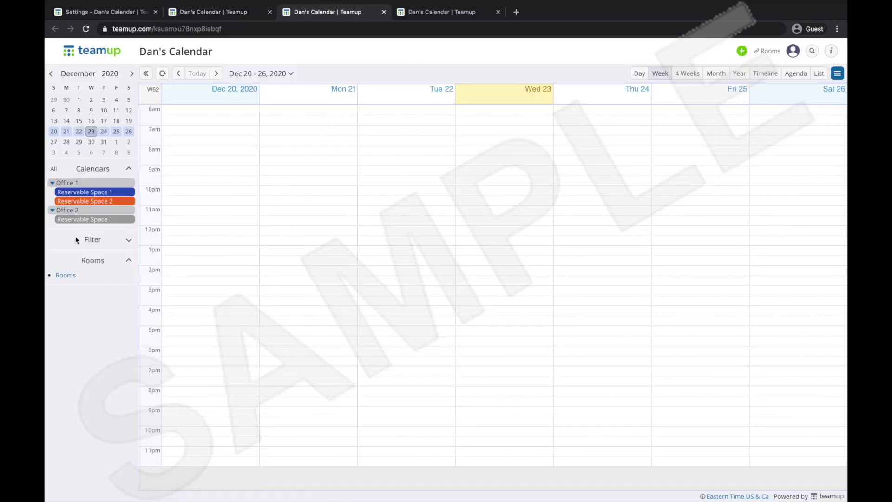
{"action": "mouse_move", "coordinate": [116, 200]}
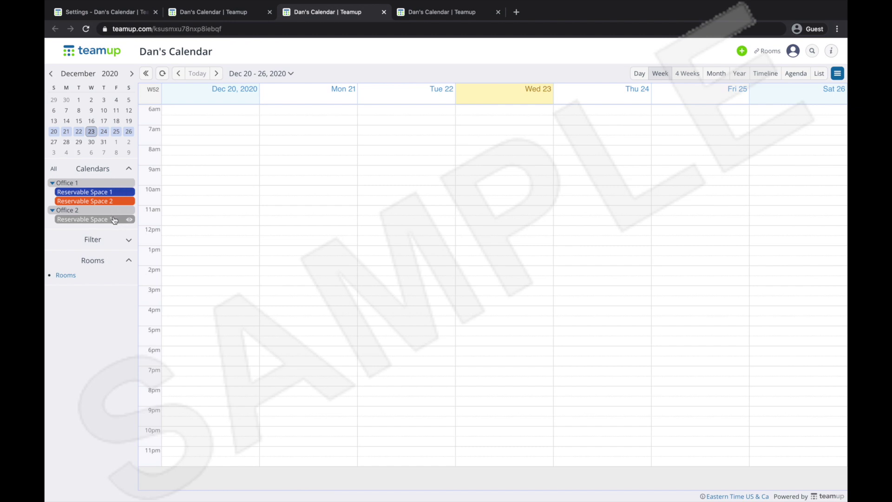